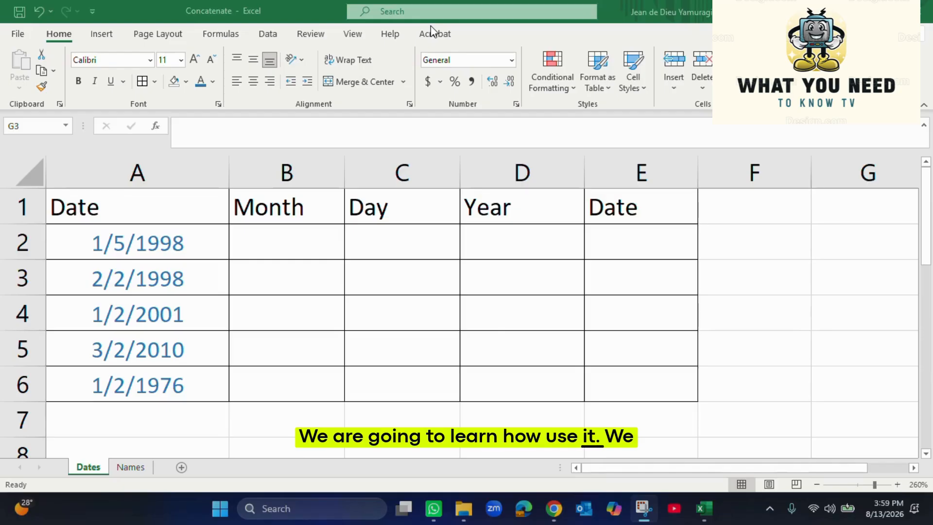
Look over the first-row Month, Day, Year and Date cells and the five dates in column A
left_click(170, 246)
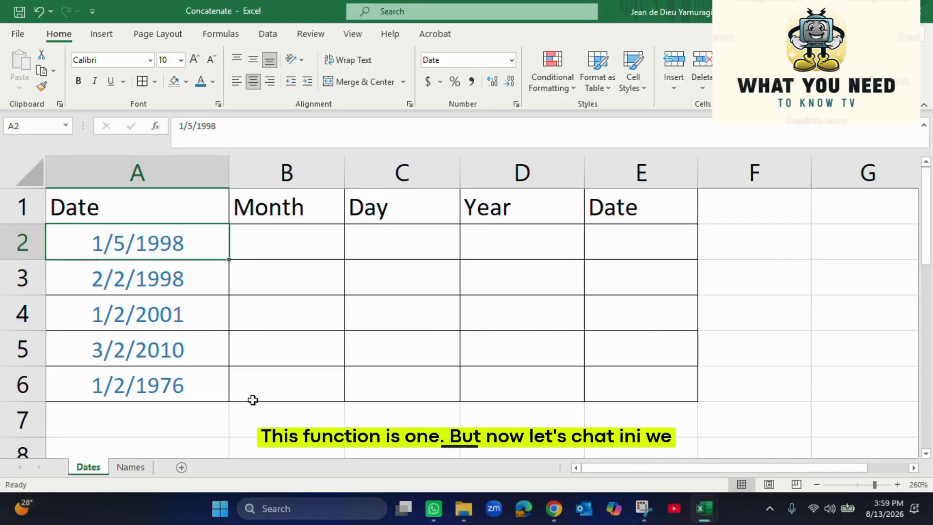
left_click(286, 238)
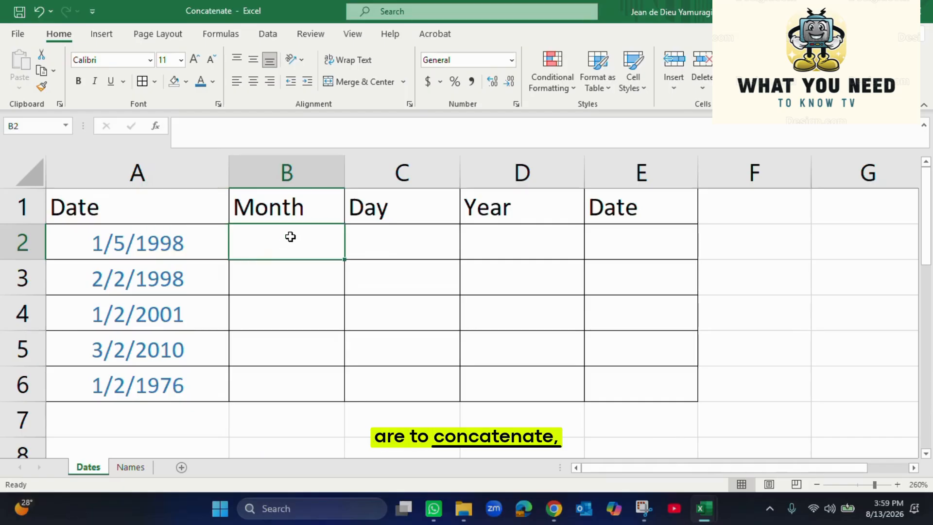
left_click(364, 242)
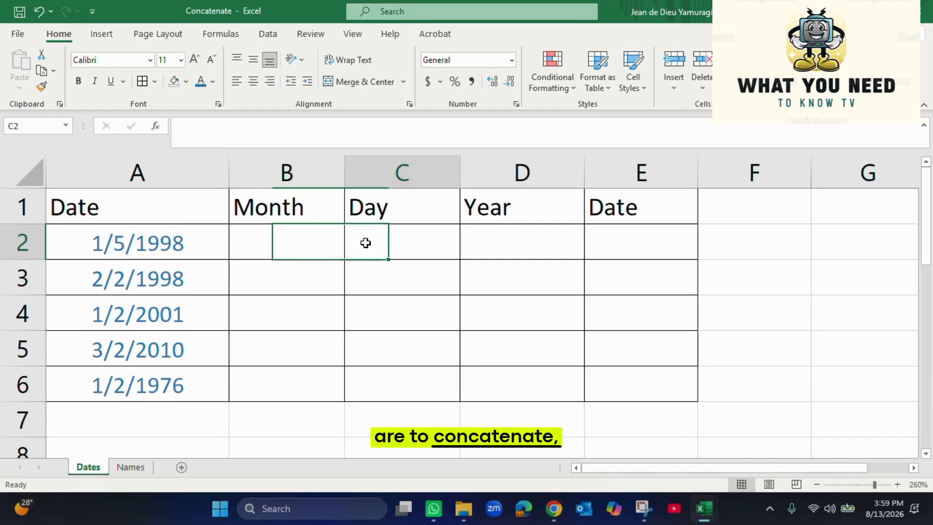
left_click(486, 246)
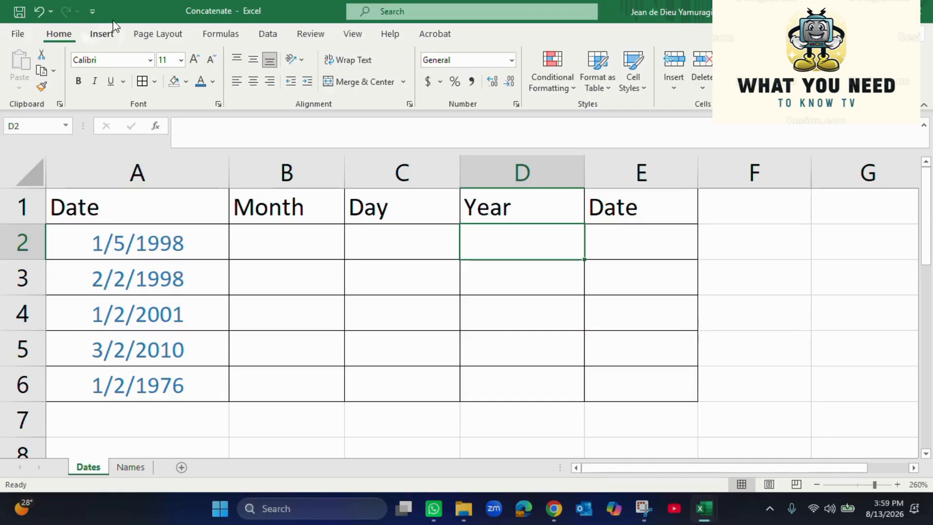
left_click(642, 245)
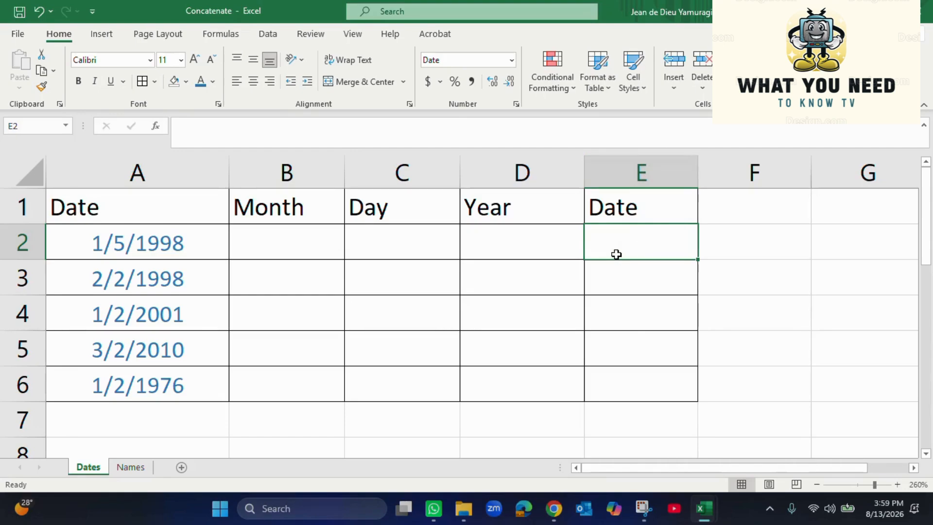
left_click(146, 255)
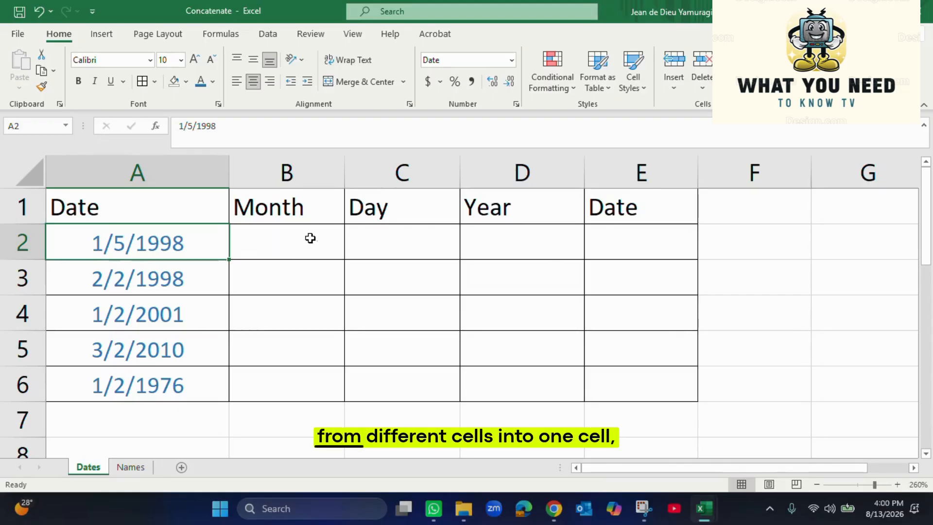
left_click_drag(306, 236, 479, 244)
left_click(646, 242)
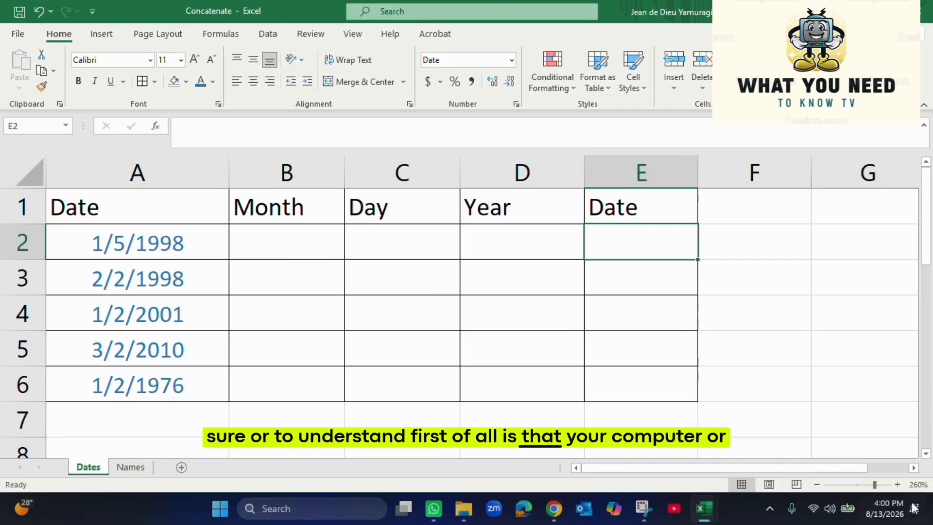
left_click_drag(160, 234, 146, 392)
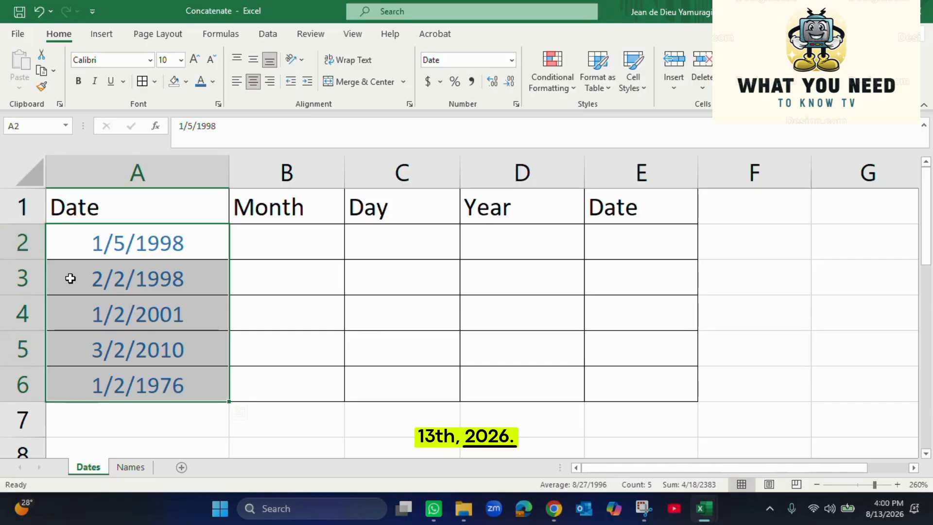
left_click(133, 245)
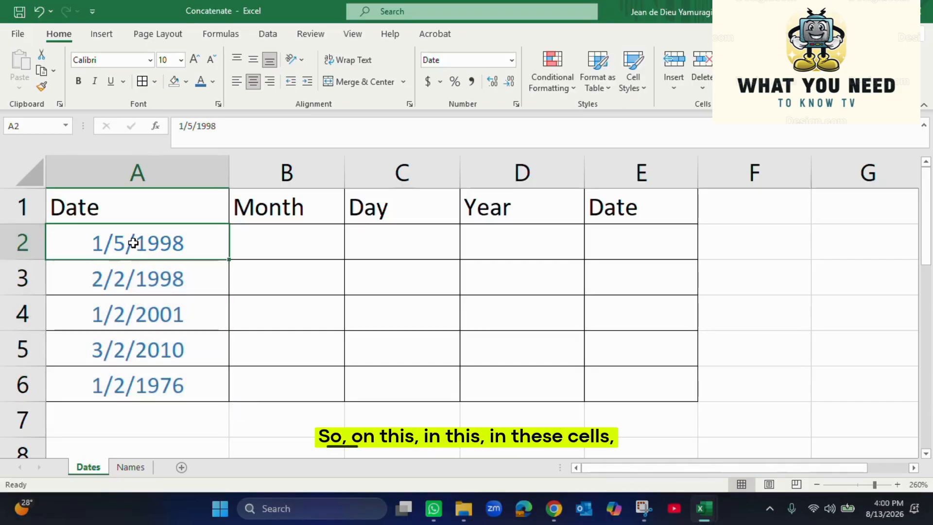
left_click_drag(133, 243, 108, 385)
left_click(122, 235)
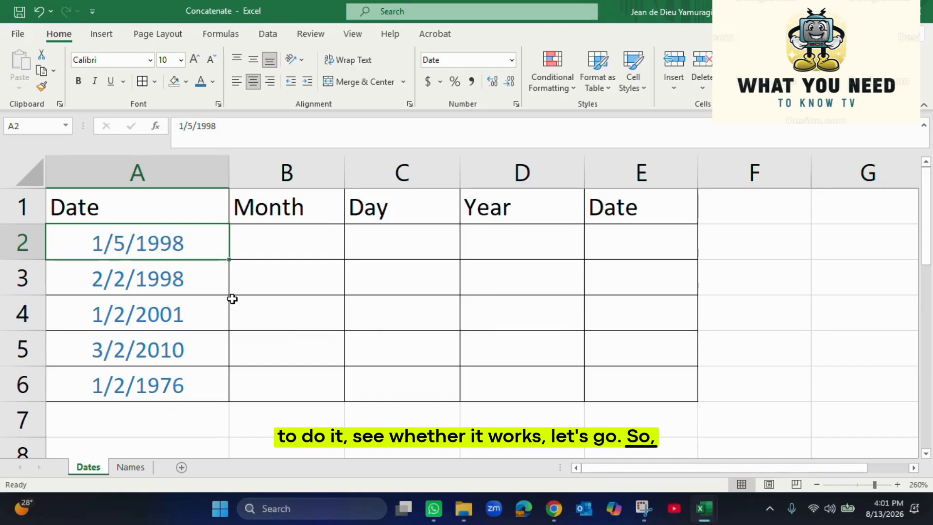
Enter =MONTH(A2) in B2 to pull the month from 1/5/1998
double_click(290, 237)
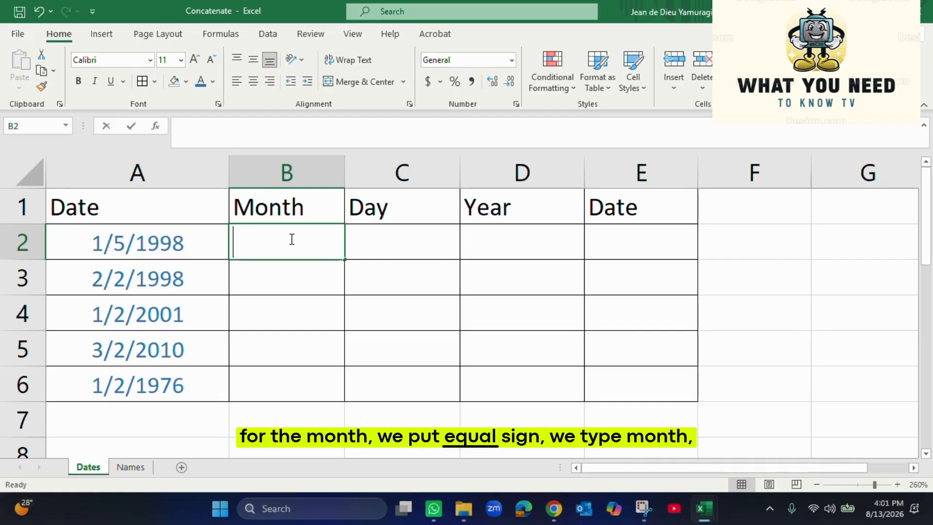
type("=M")
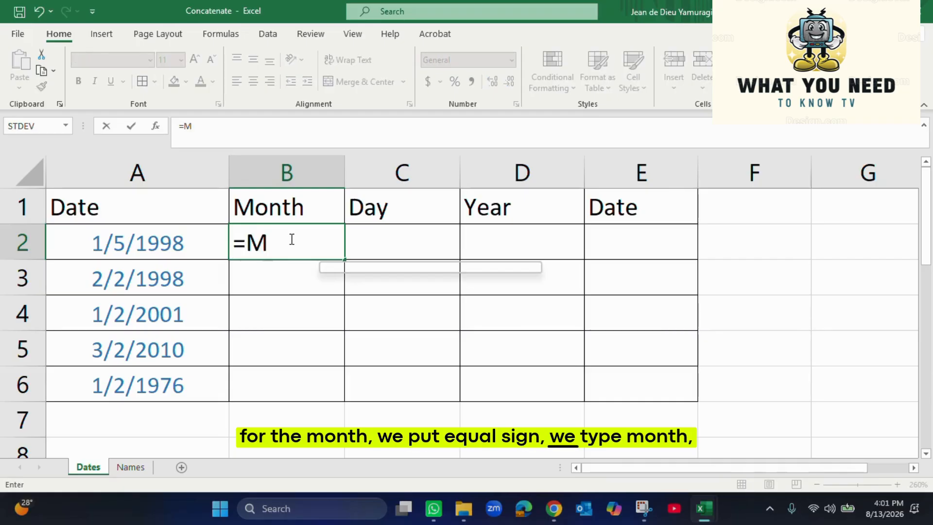
type("on")
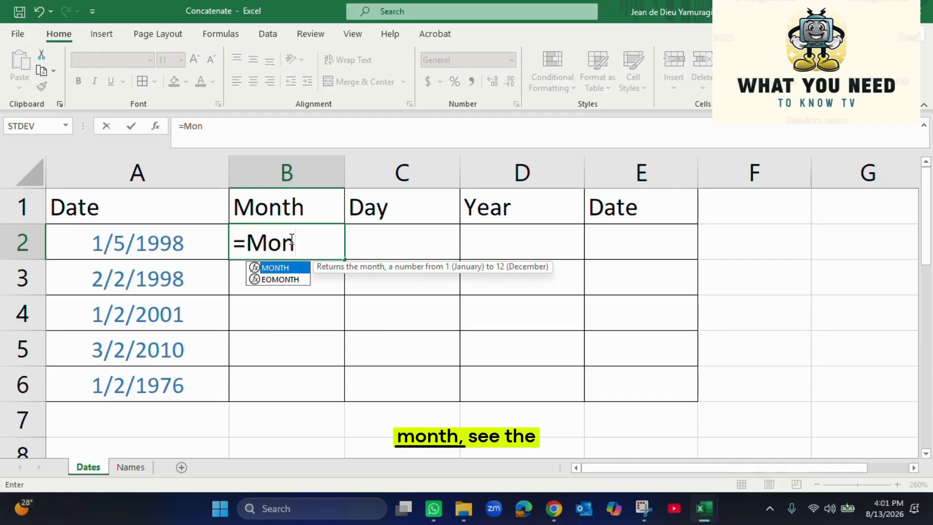
double_click(279, 268)
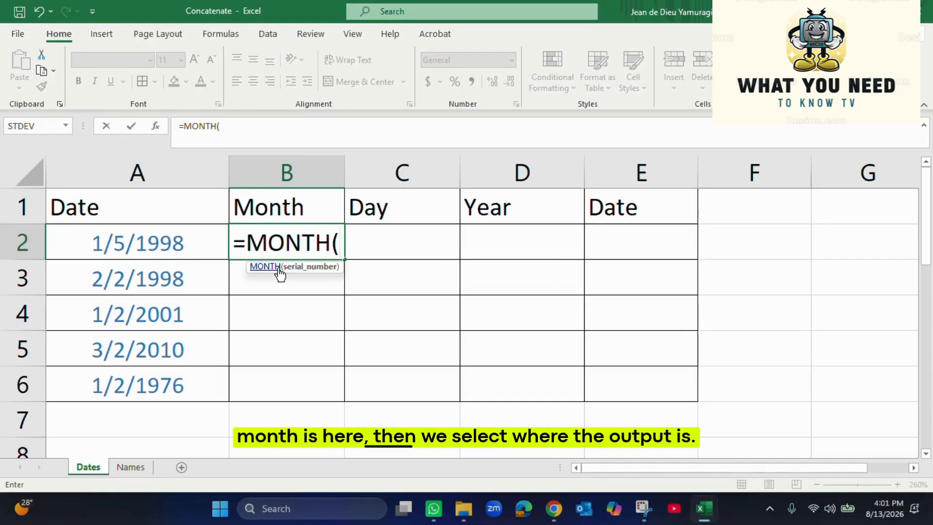
left_click(182, 242)
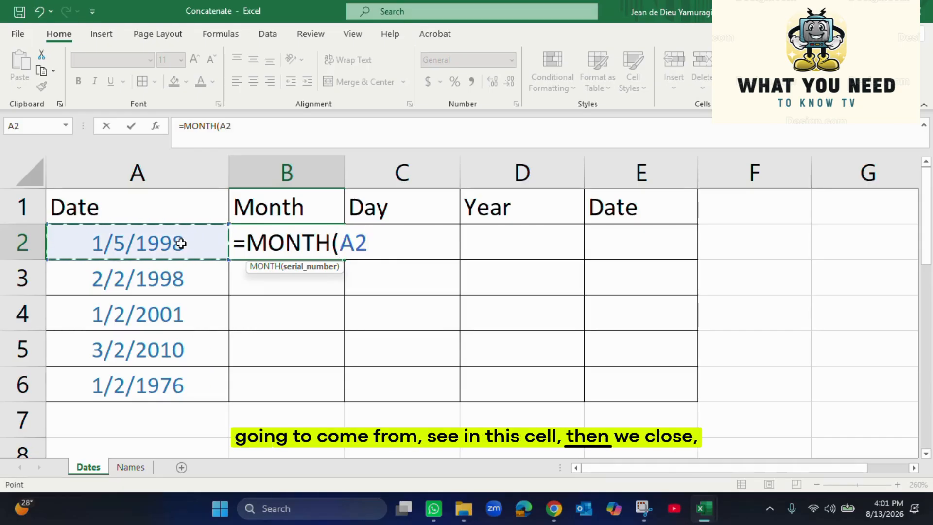
type(")")
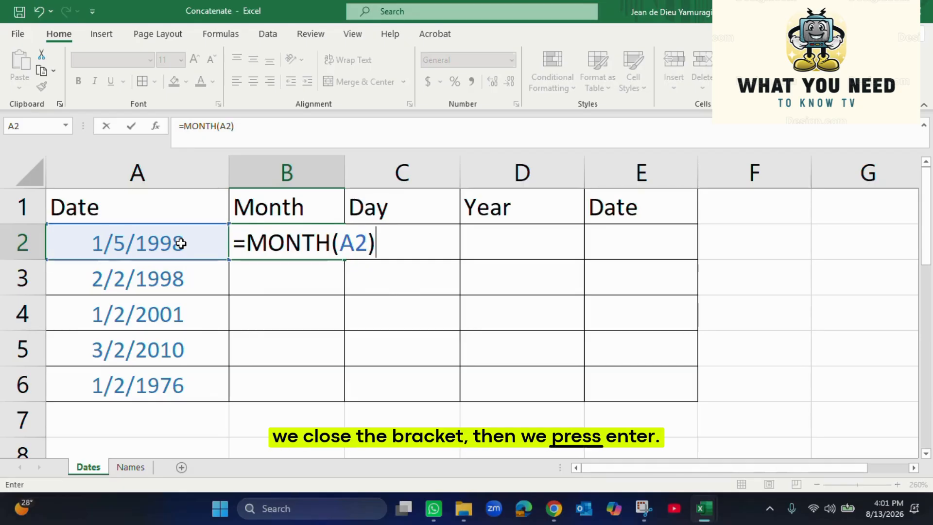
key("Return")
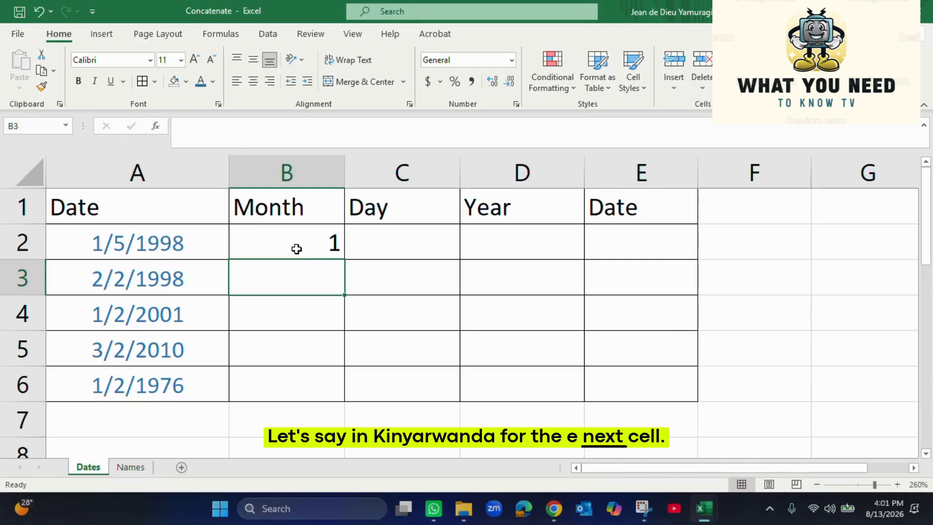
Enter =DAY(A2) in C2 so it returns 5 for 1/5/1998
left_click(433, 246)
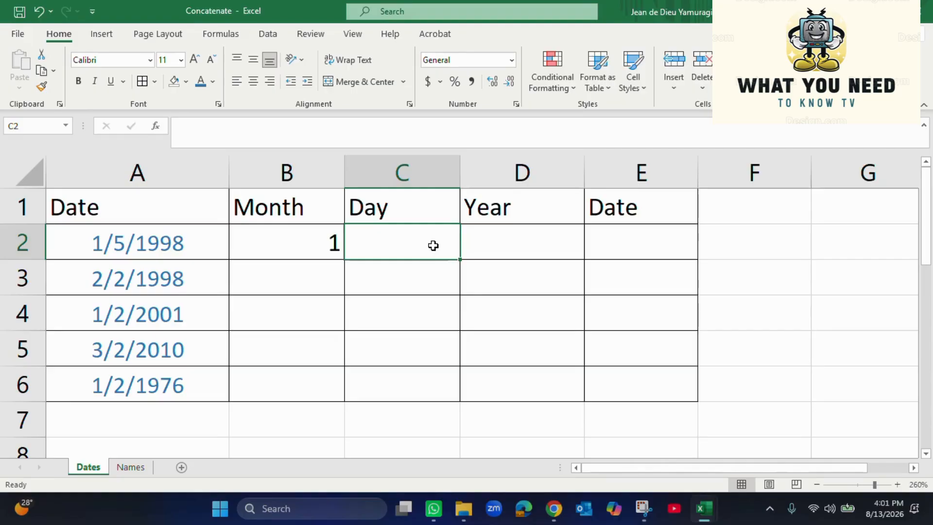
left_click(177, 250)
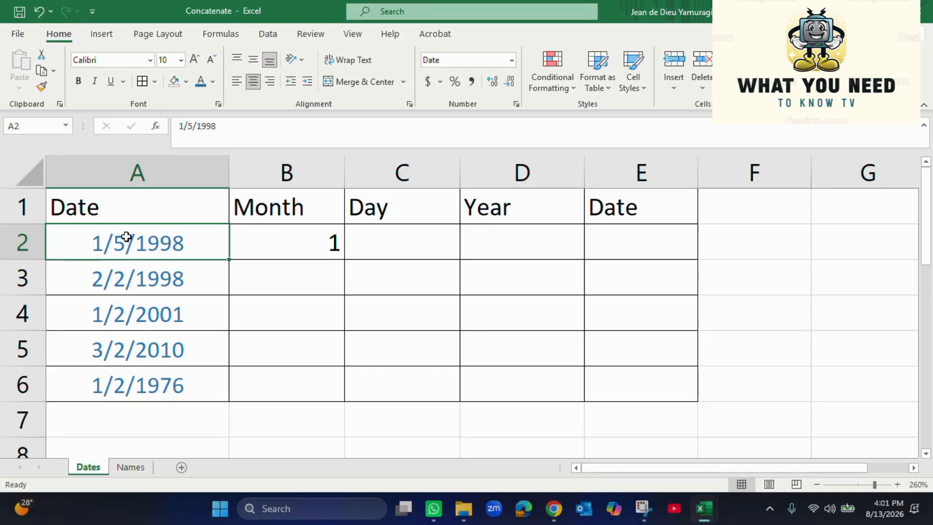
left_click(399, 245)
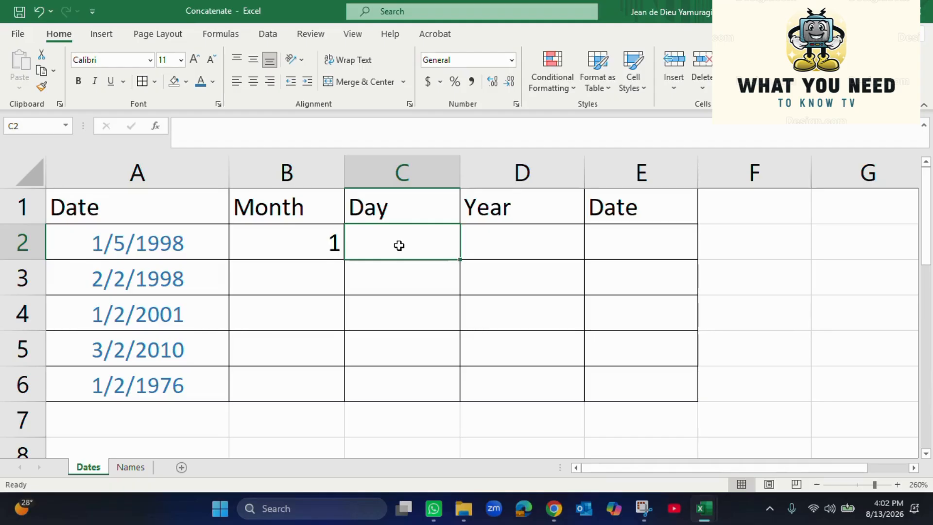
type("=")
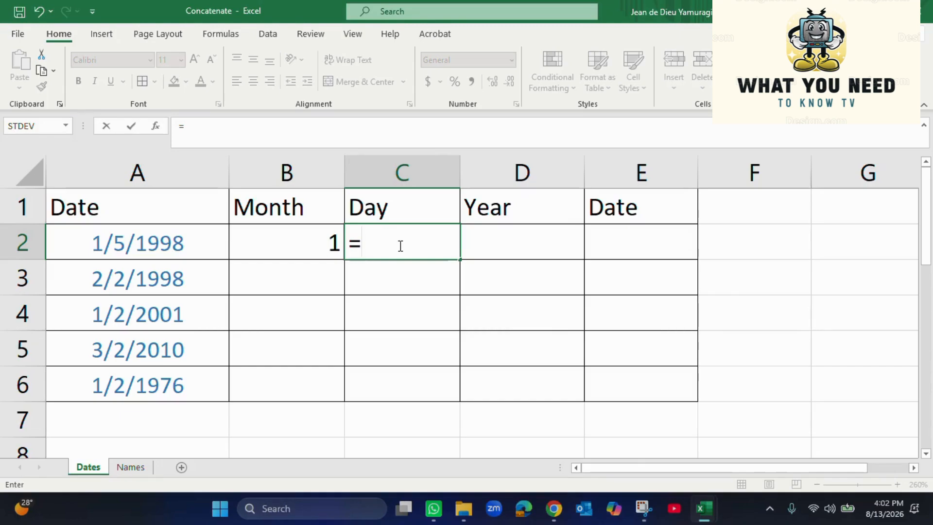
type("DA")
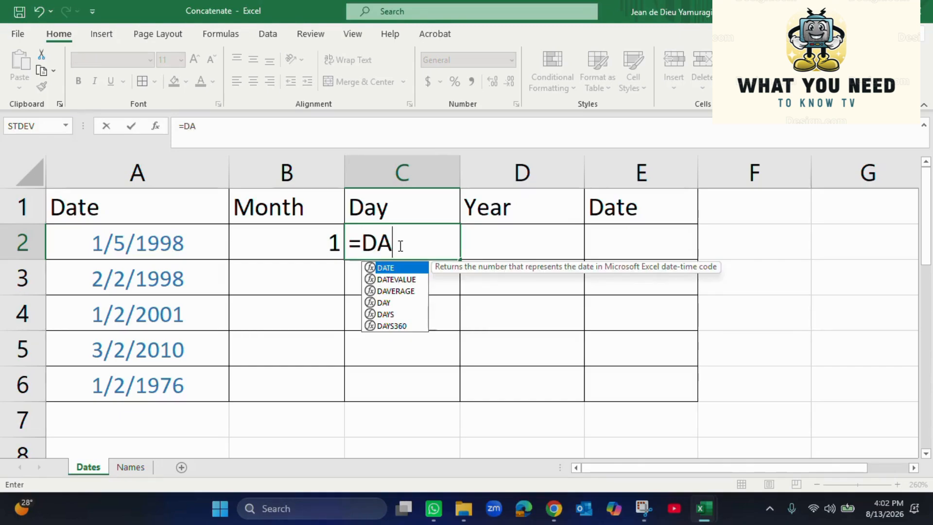
type("Y")
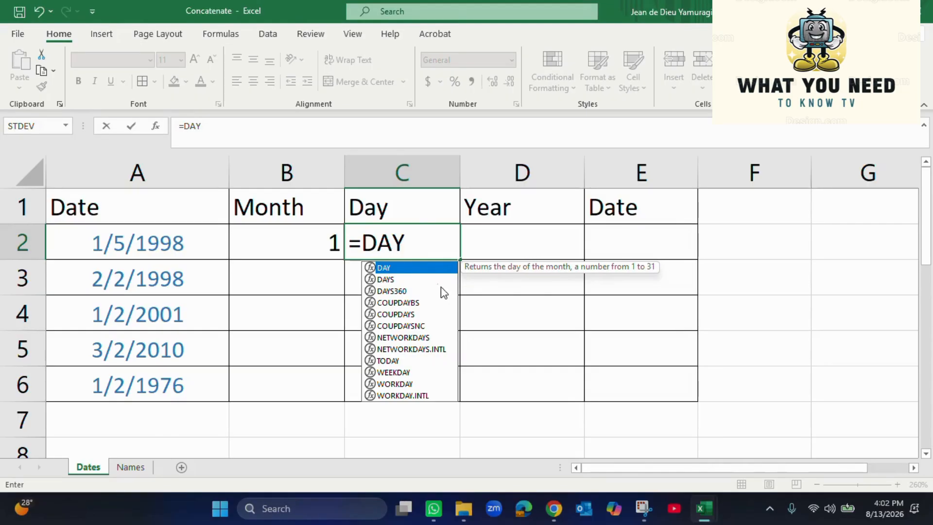
double_click(406, 268)
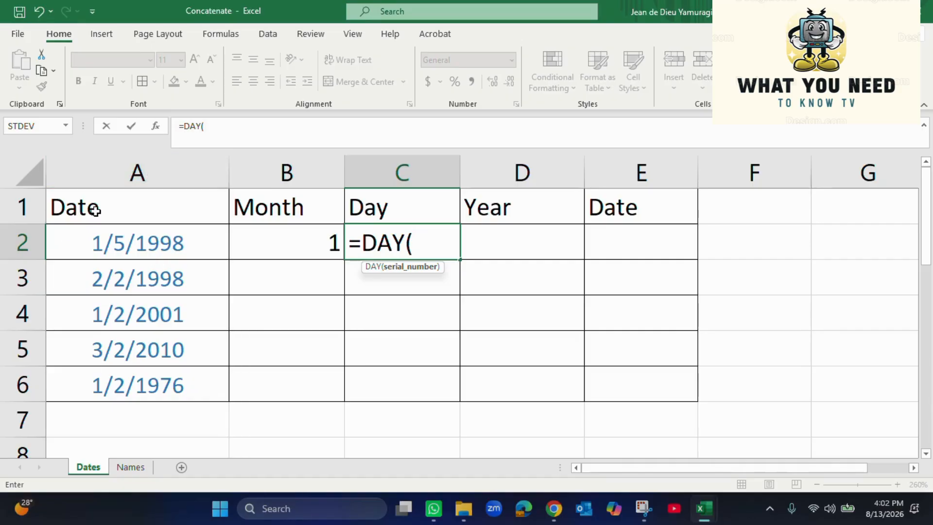
left_click(135, 245)
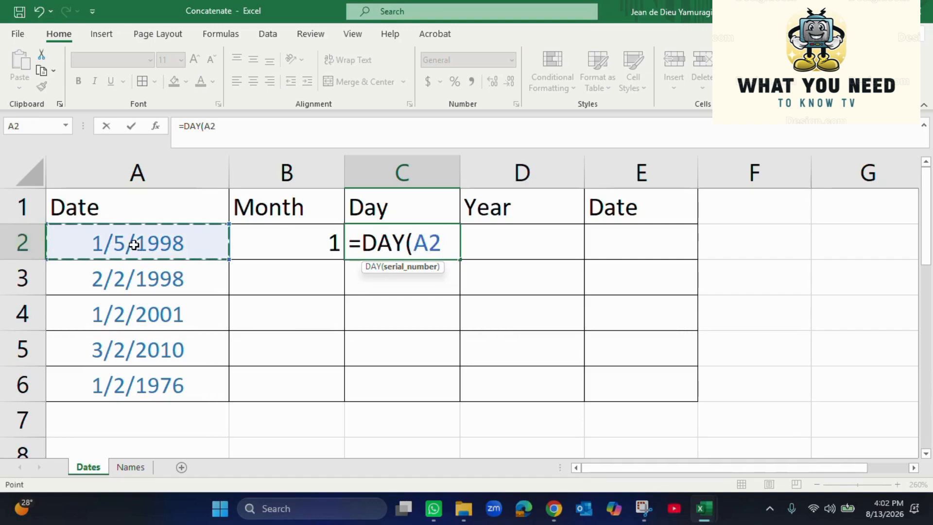
type(")")
key("Return")
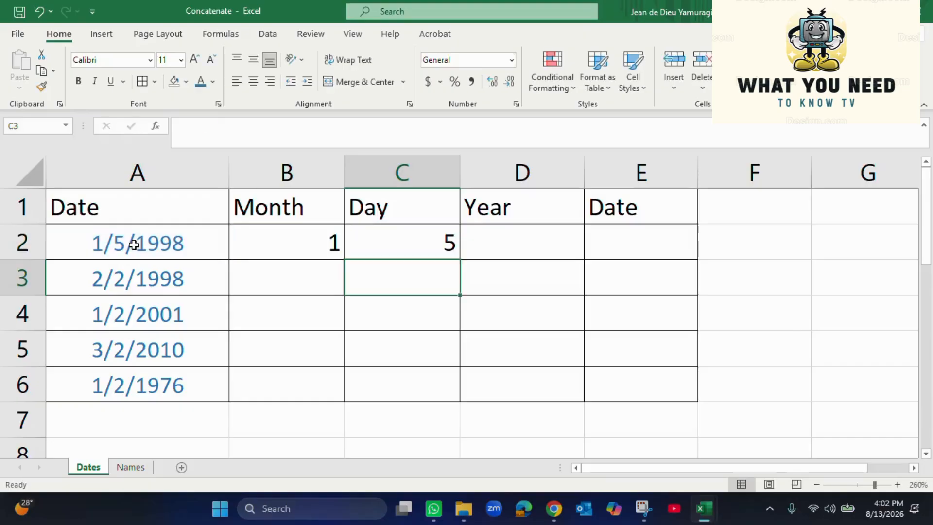
left_click(519, 239)
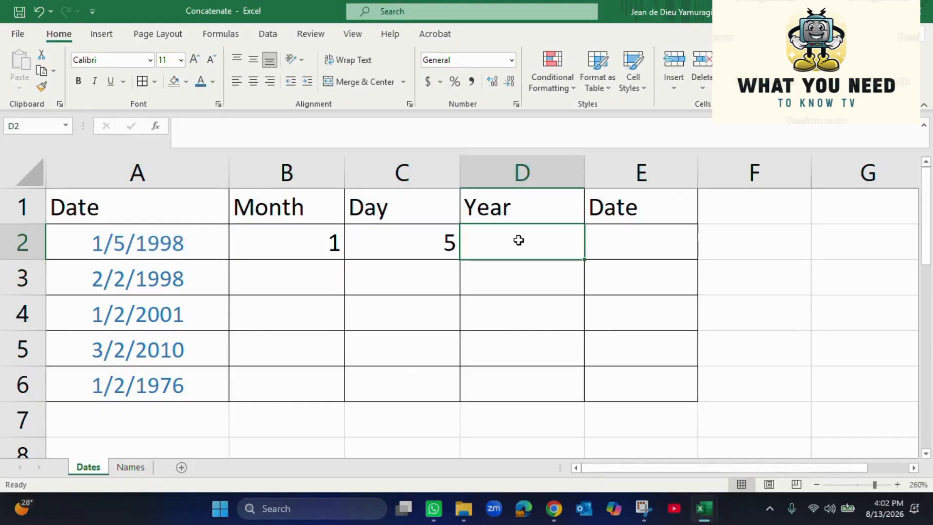
Enter =YEAR(A2) in D2 so it returns 1998
type("=YEA")
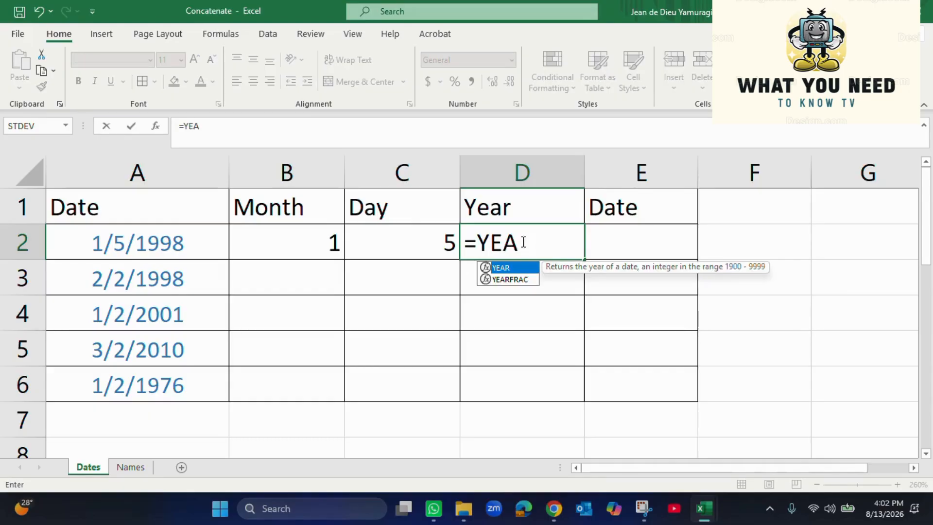
double_click(510, 267)
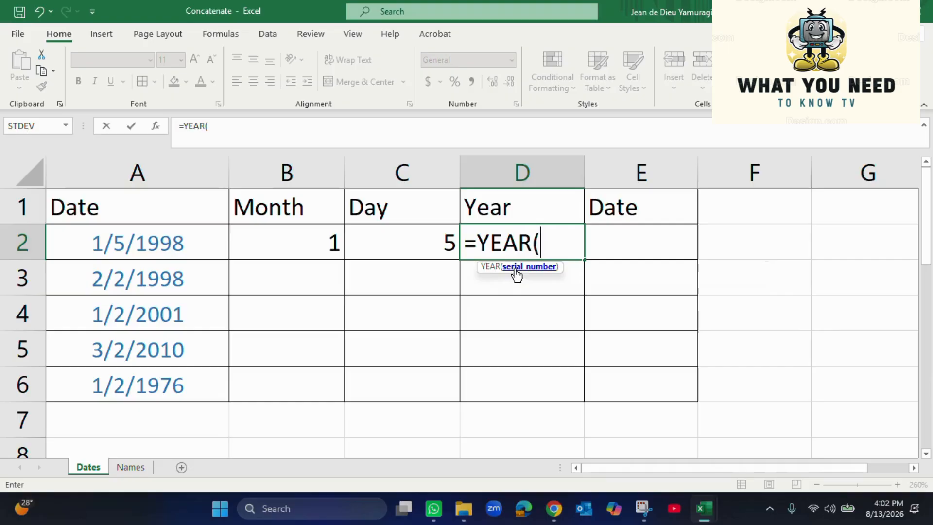
left_click(156, 246)
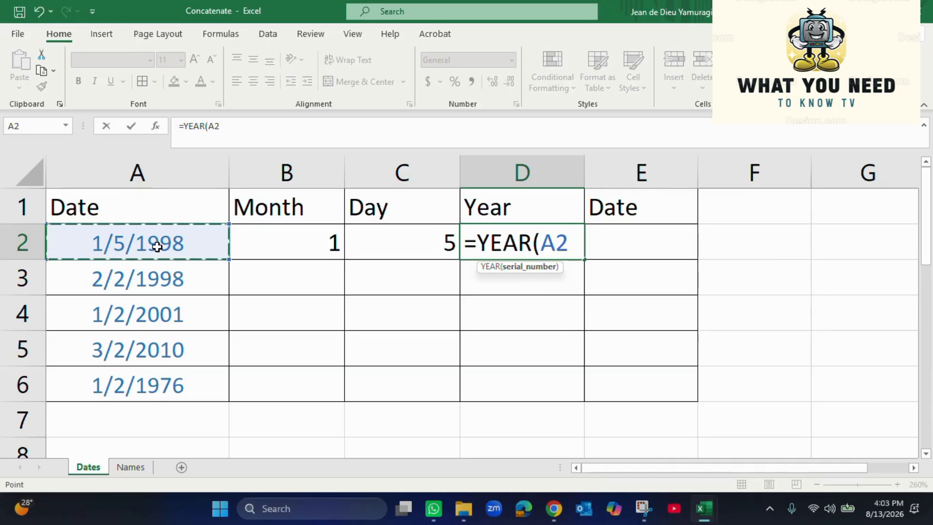
type(")")
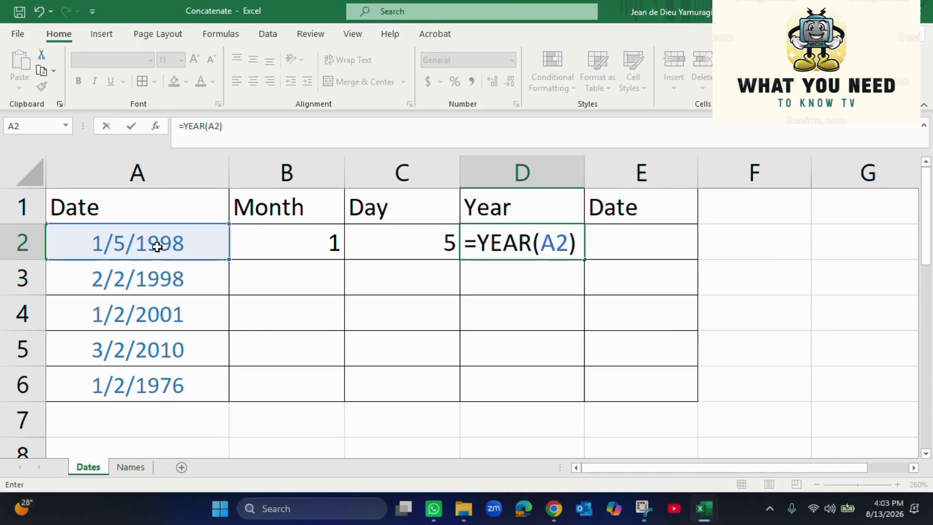
key("Return")
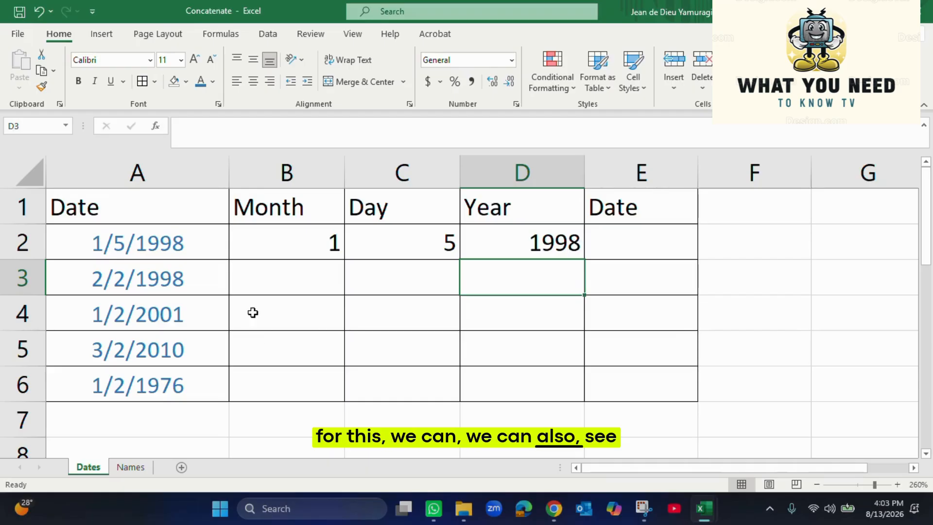
Copy the MONTH formula from B2 down to B6
left_click(287, 276)
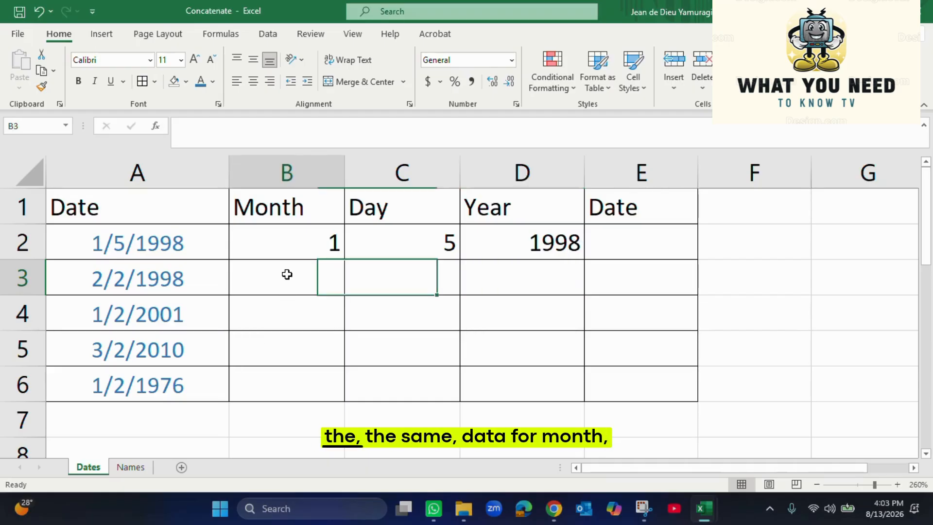
left_click_drag(288, 275, 277, 381)
left_click_drag(402, 277, 404, 387)
left_click_drag(558, 281, 537, 379)
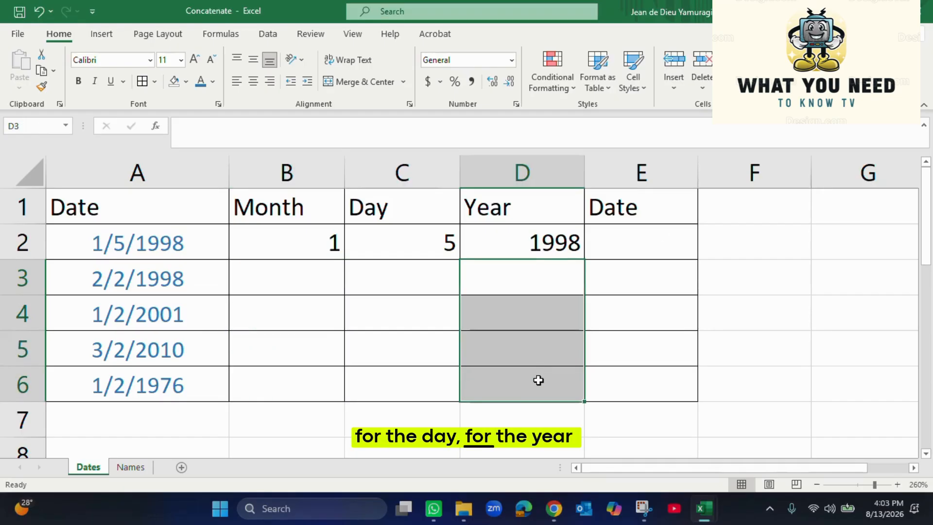
left_click(324, 243)
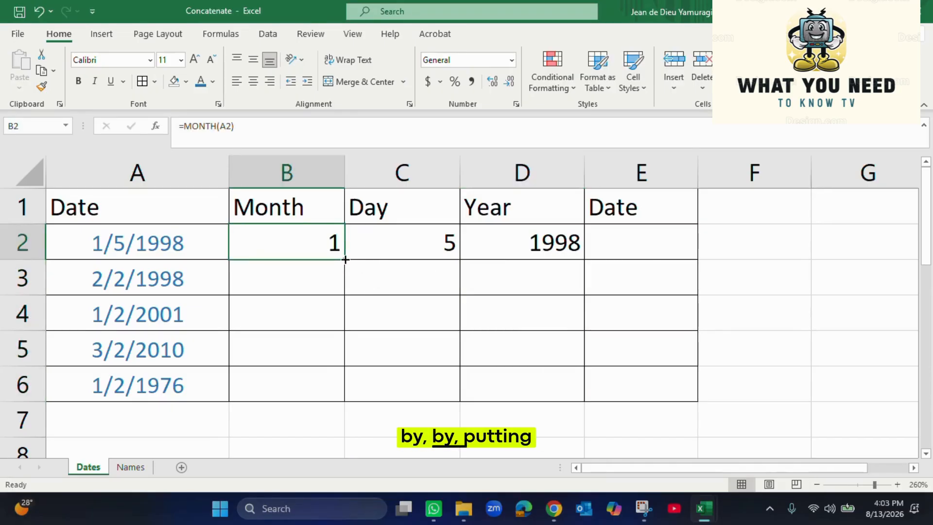
left_click_drag(347, 261, 347, 387)
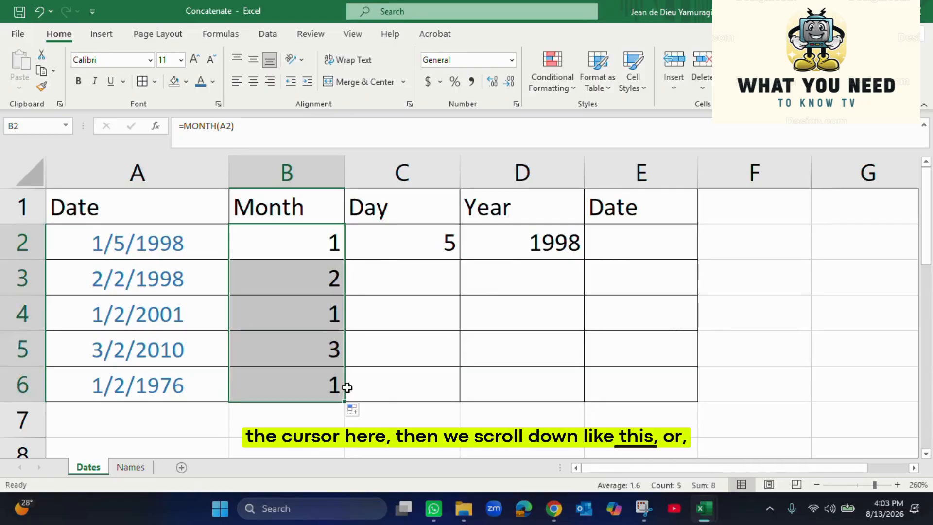
Fill the DAY and YEAR formulas down to row 6, redoing the year fill after an undo
left_click(423, 235)
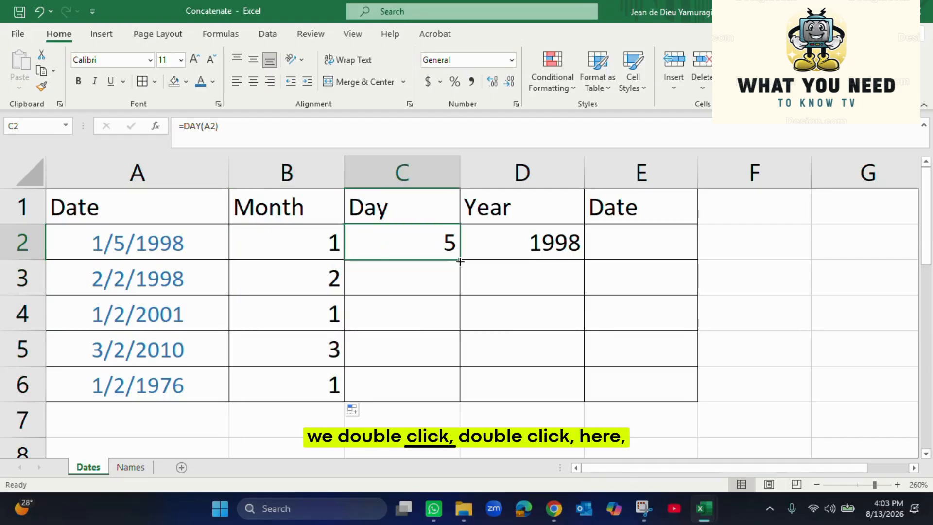
double_click(460, 261)
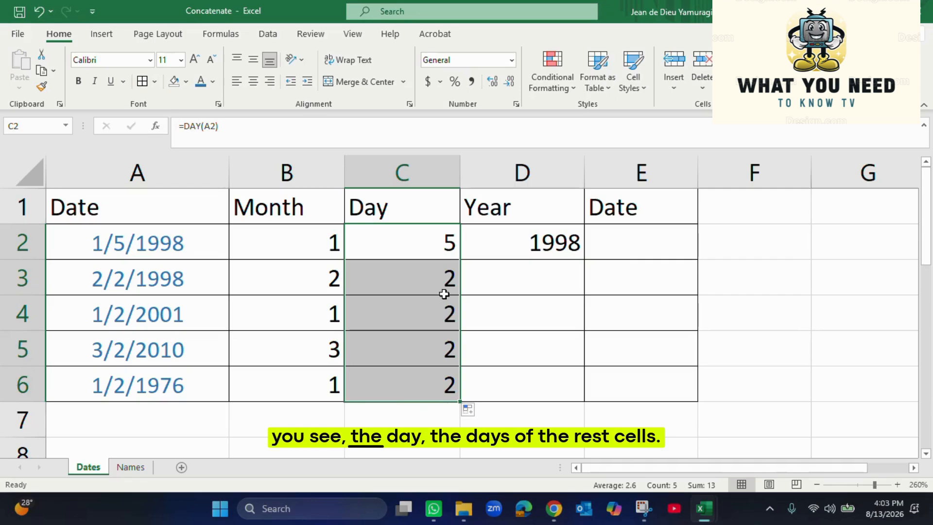
left_click_drag(442, 286, 439, 384)
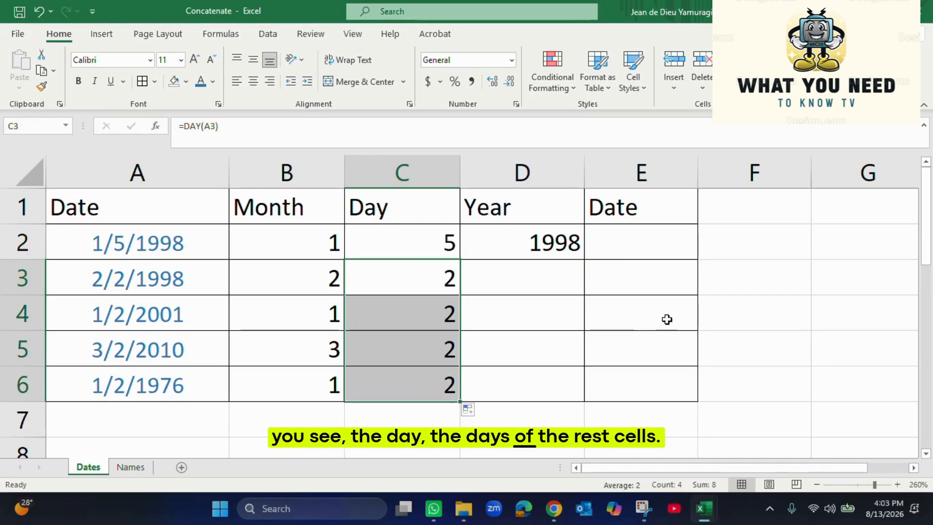
left_click(554, 246)
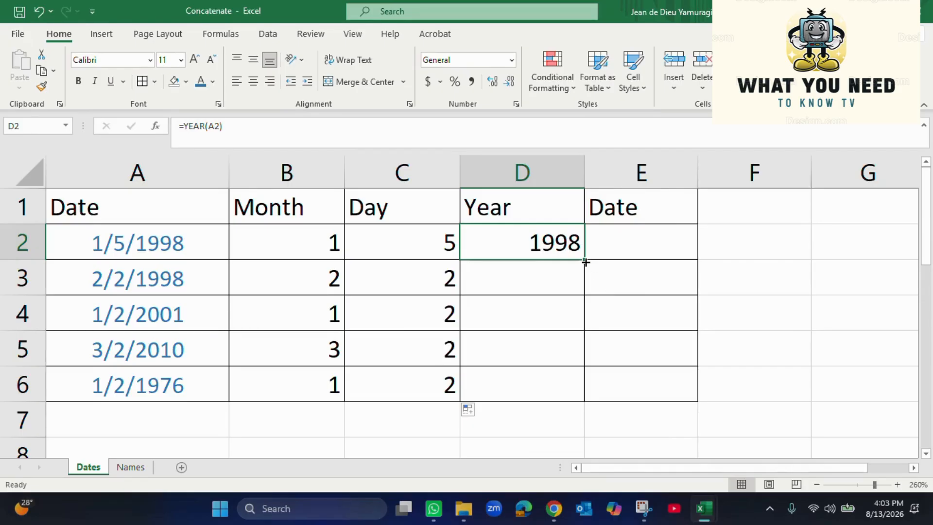
left_click_drag(586, 262, 590, 400)
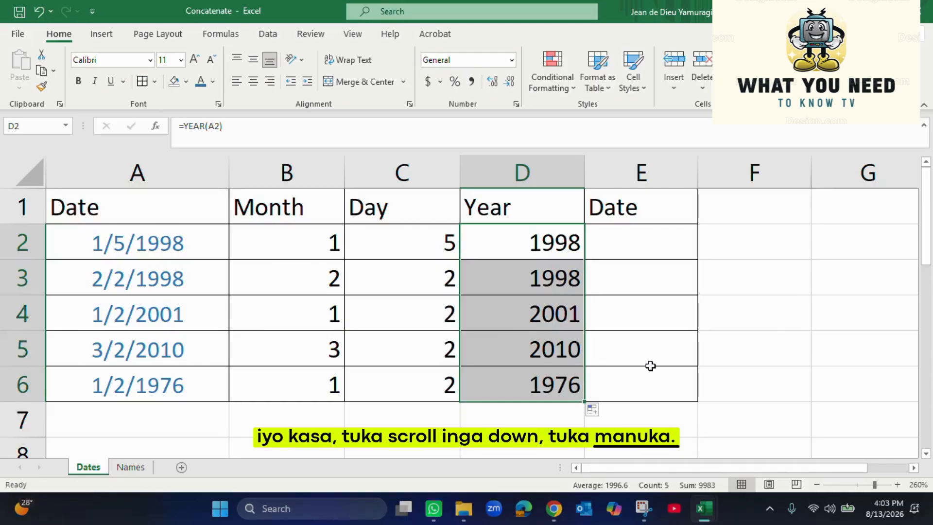
key("ctrl+z")
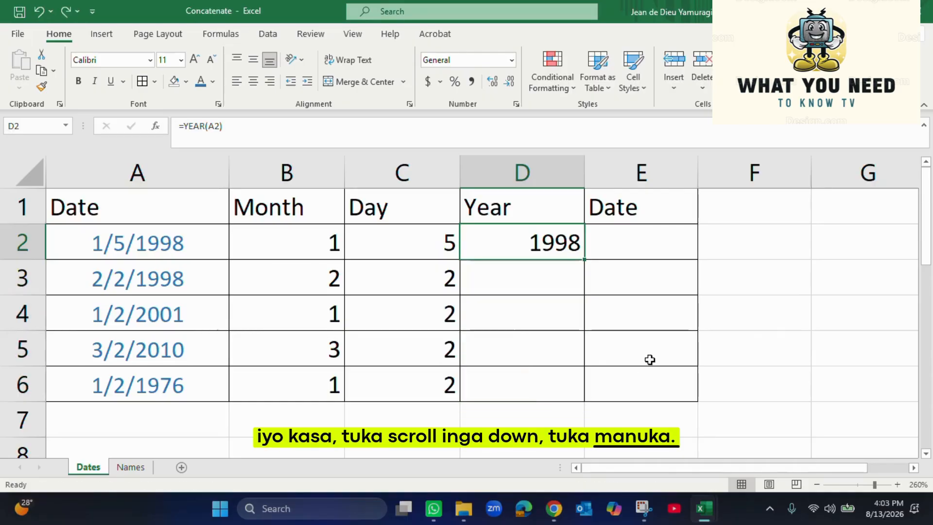
double_click(585, 259)
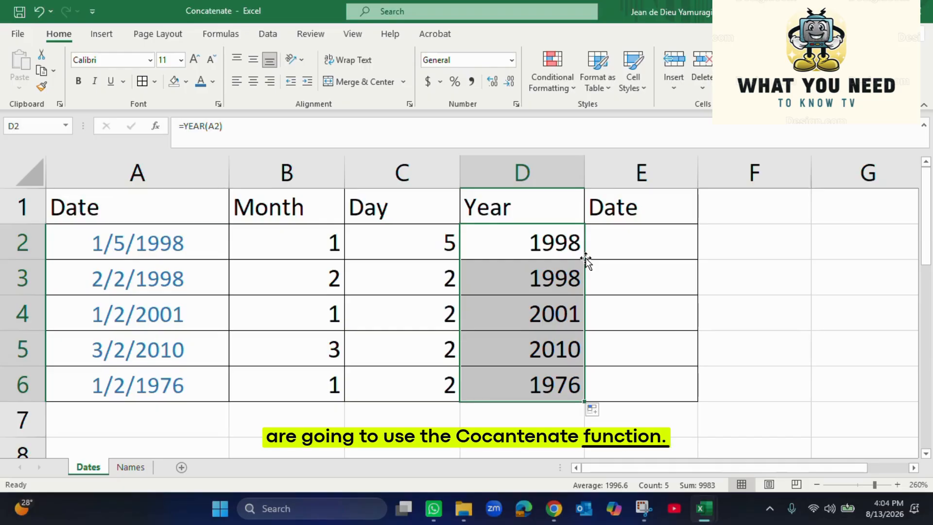
Compare the original dates A2:A6 with the still-empty Date cells E2:E6
left_click_drag(104, 238, 125, 389)
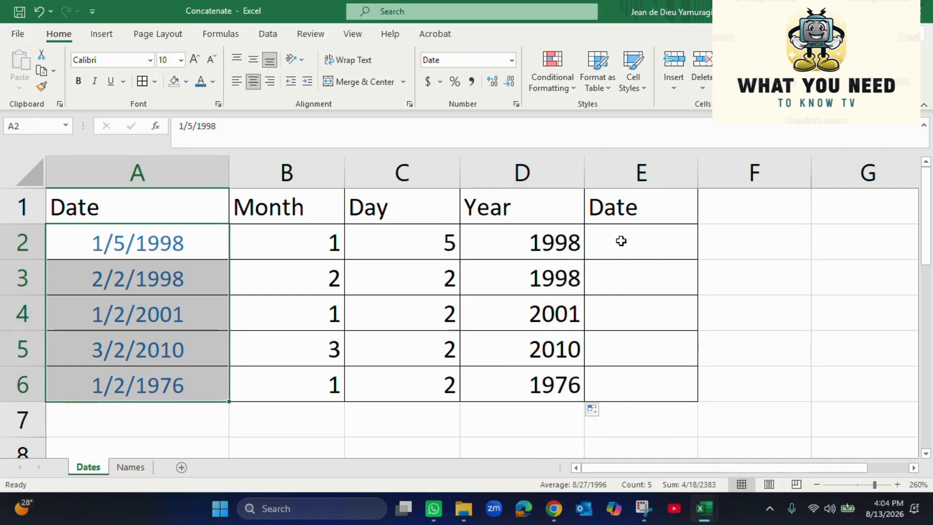
left_click_drag(620, 239, 638, 394)
left_click(747, 232)
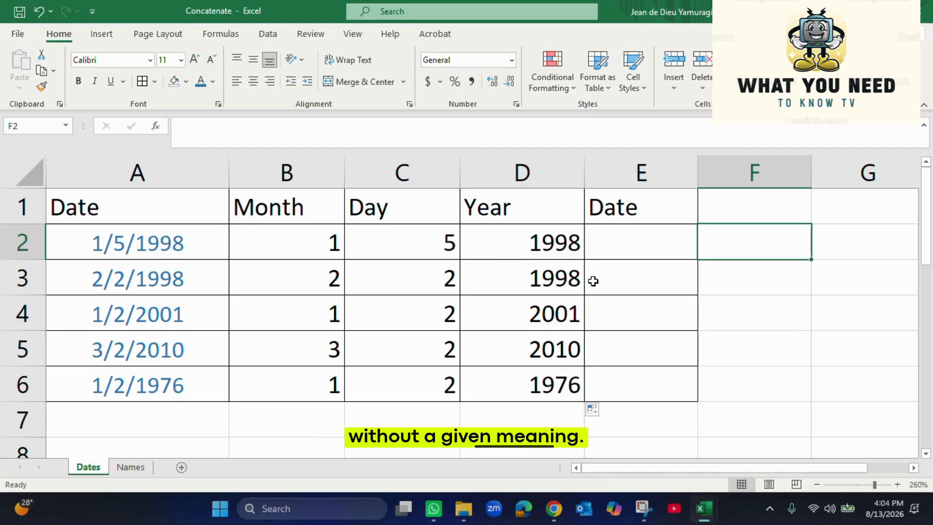
Start a CONCATENATE formula in E2, fixing the mistyped name and #NAME? error
left_click(616, 250)
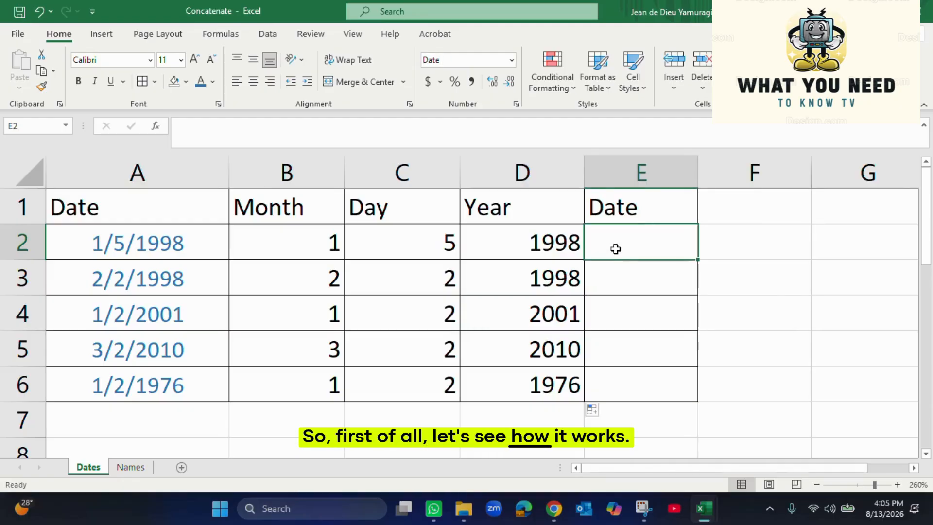
type("=")
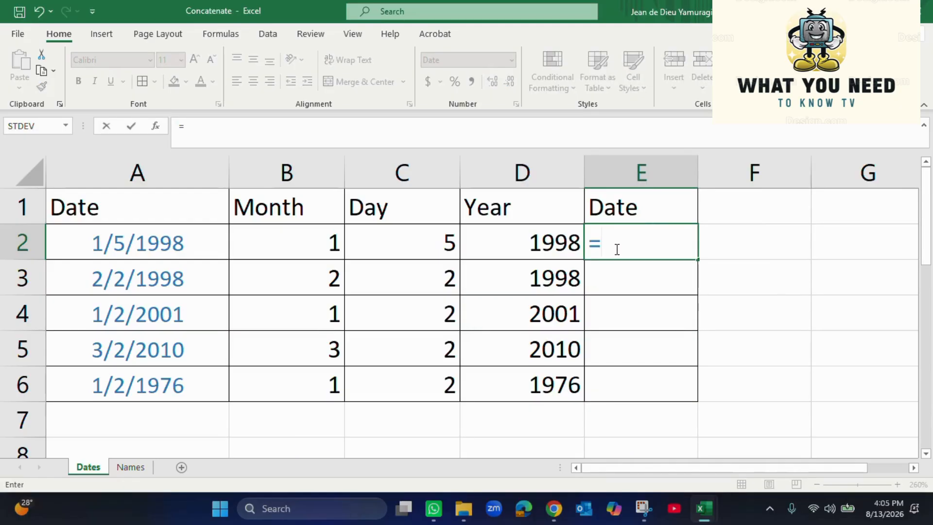
type("CO")
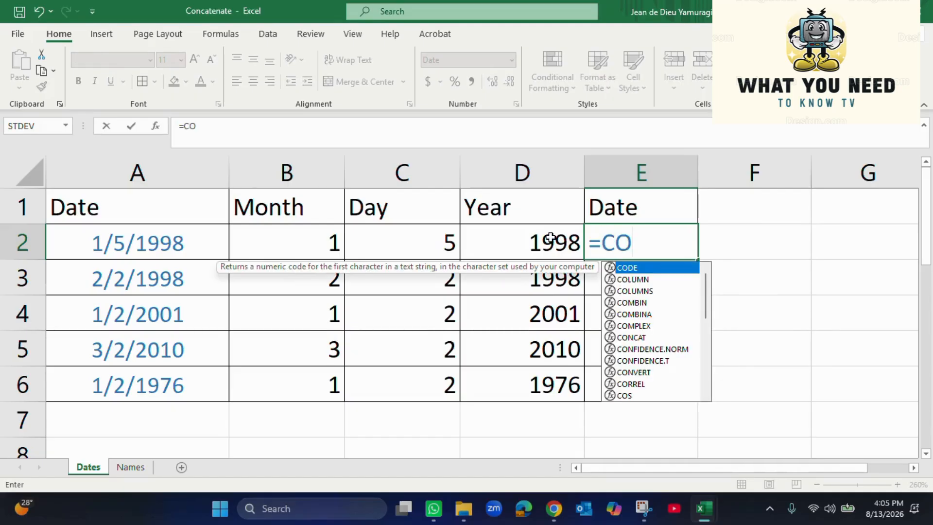
key("BackSpace")
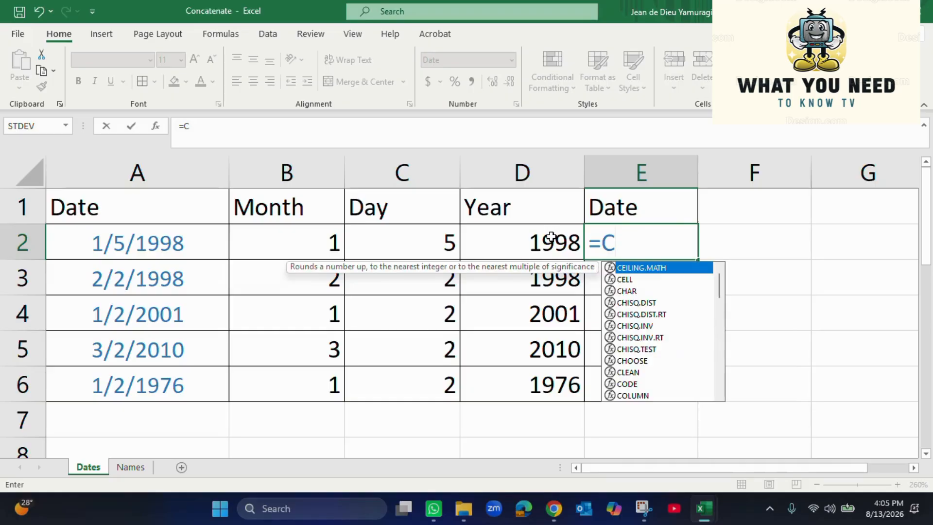
type("ONC")
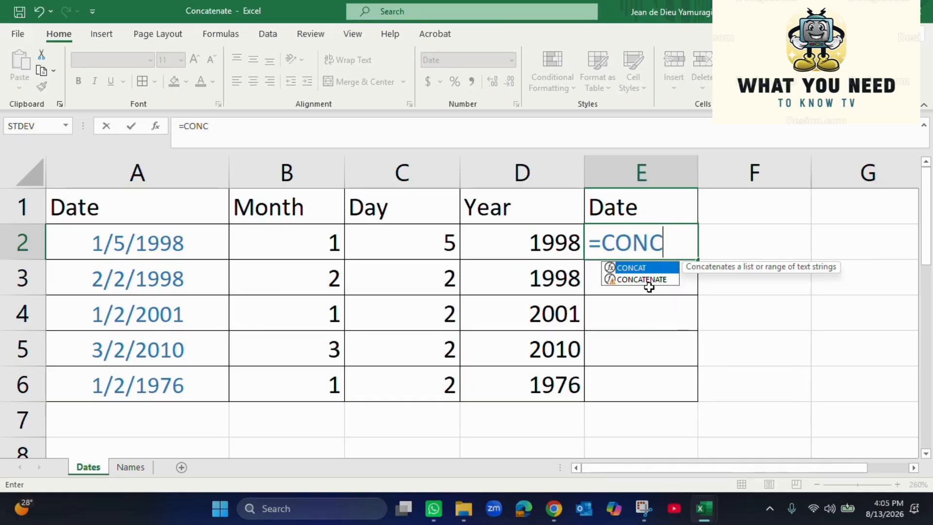
key("Return")
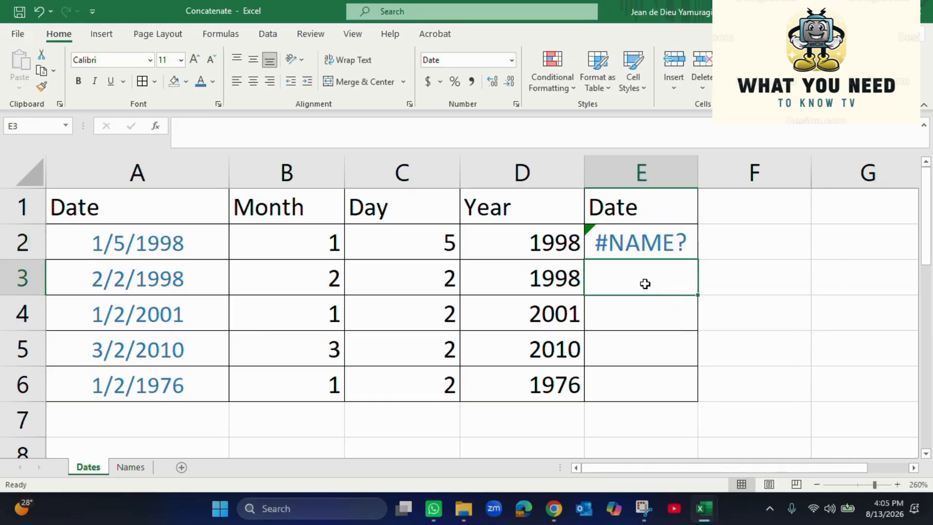
left_click(638, 244)
key("BackSpace")
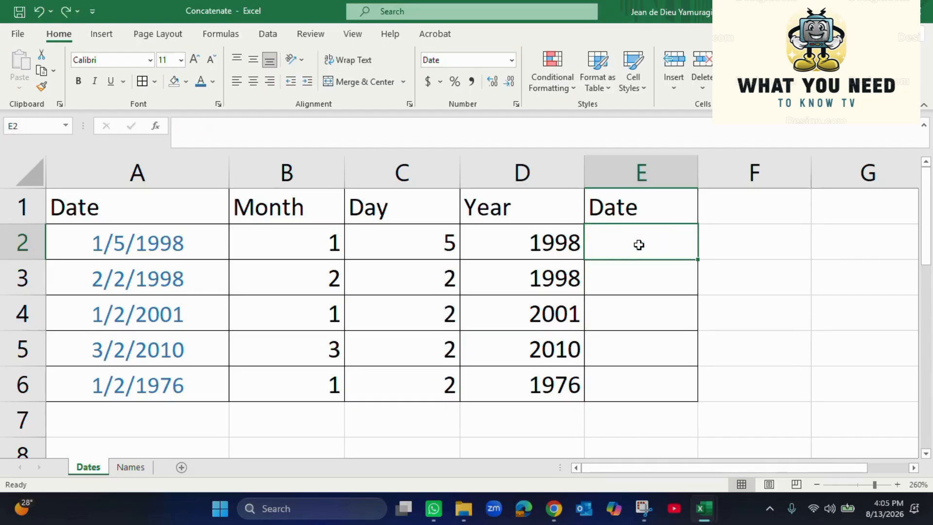
type("=COM")
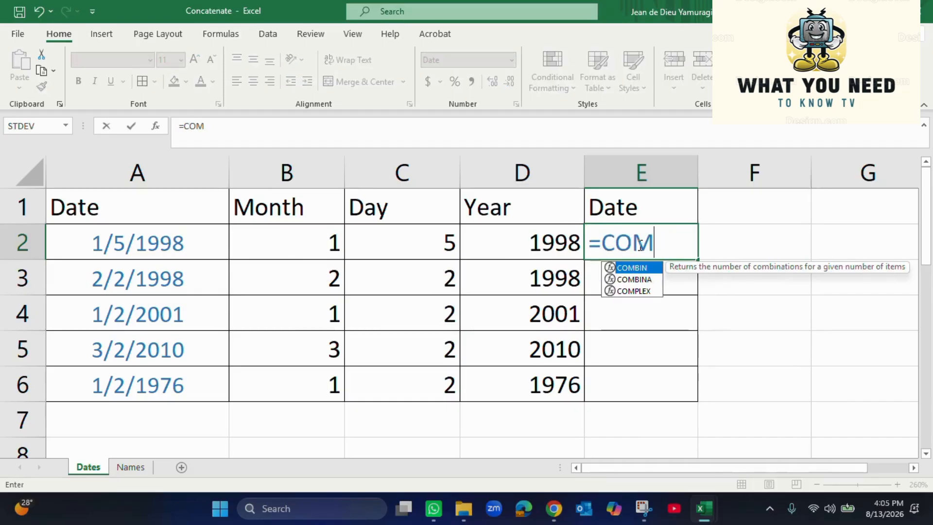
key("BackSpace")
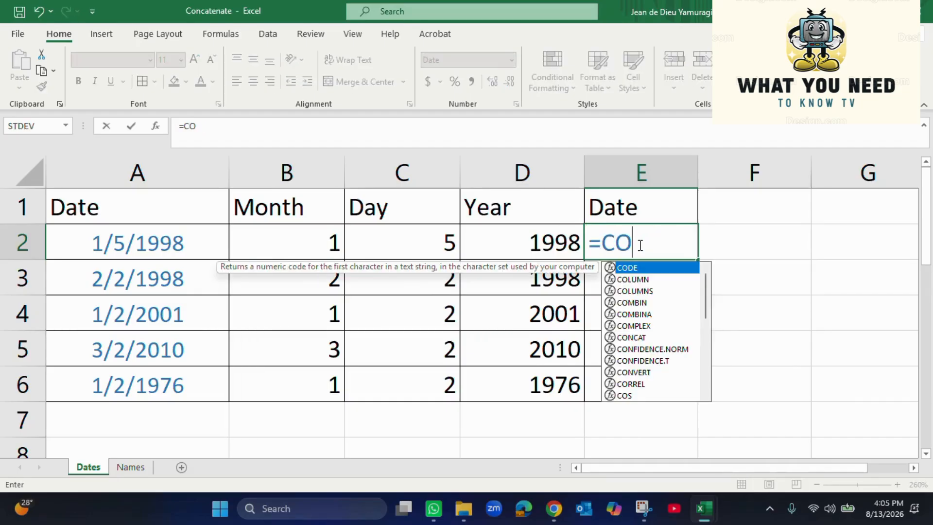
type("NC")
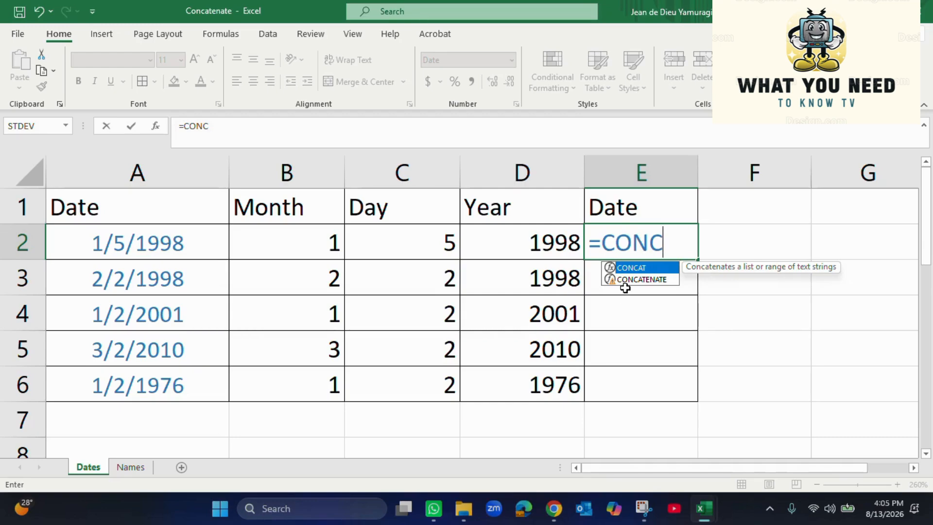
double_click(625, 288)
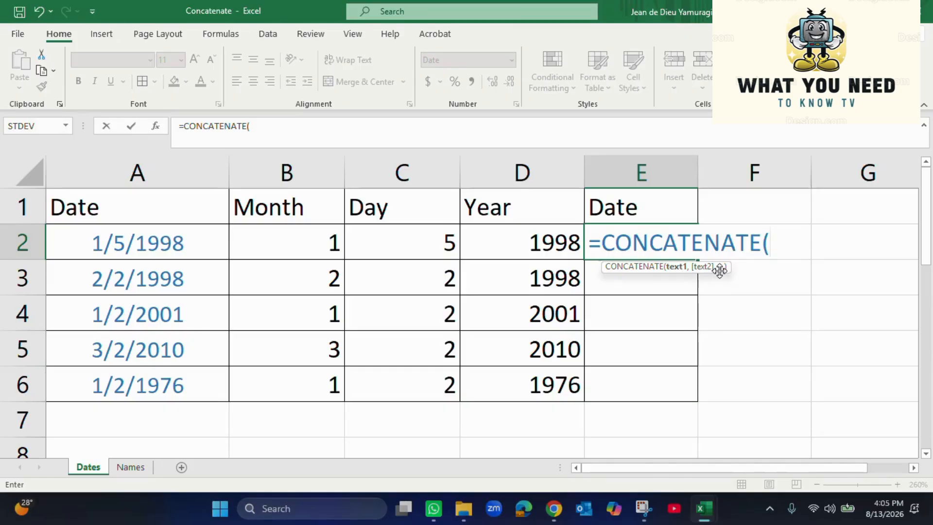
Use B2, C2 and D2 as the CONCATENATE arguments so E2 shows 151998
left_click(334, 246)
type(",")
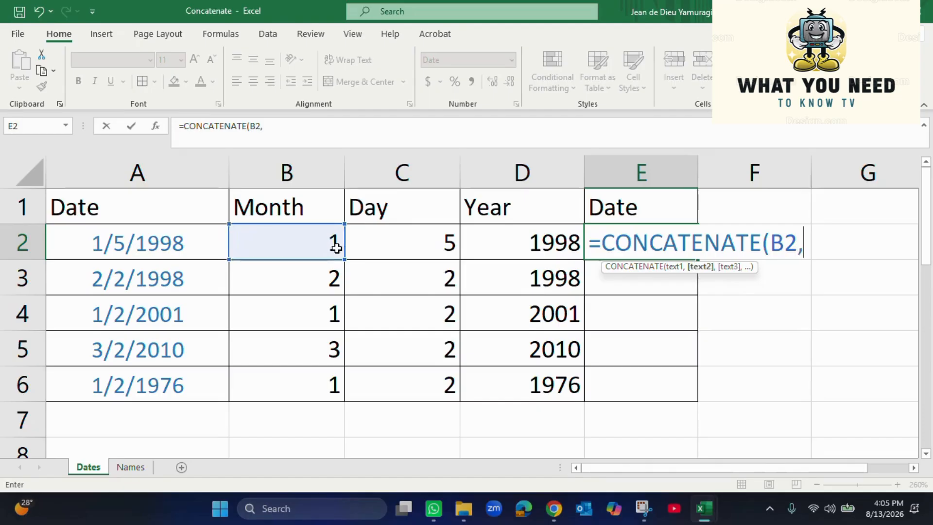
left_click(407, 244)
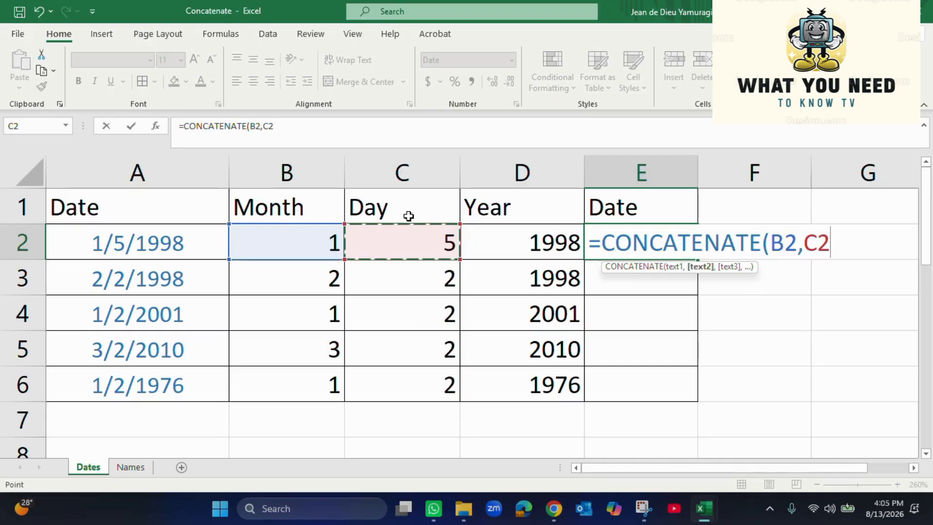
type(",")
left_click(521, 236)
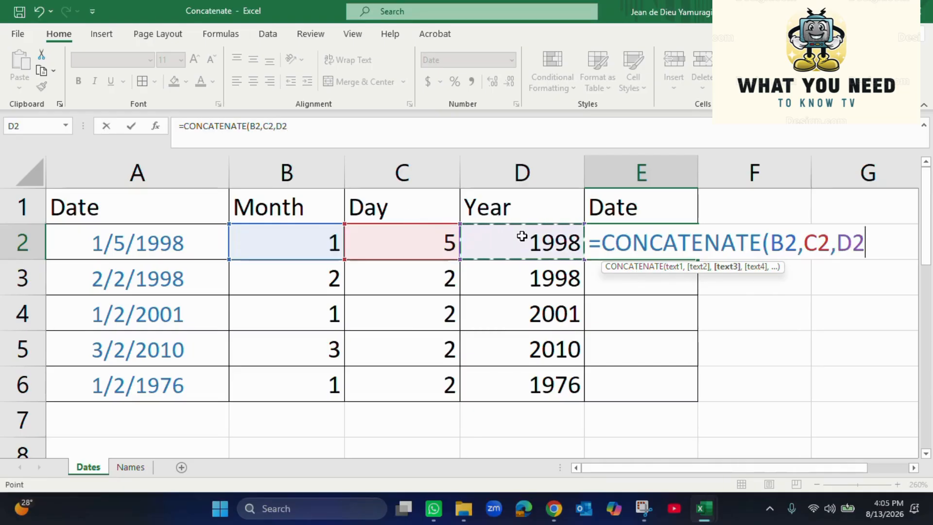
type(")")
key("Return")
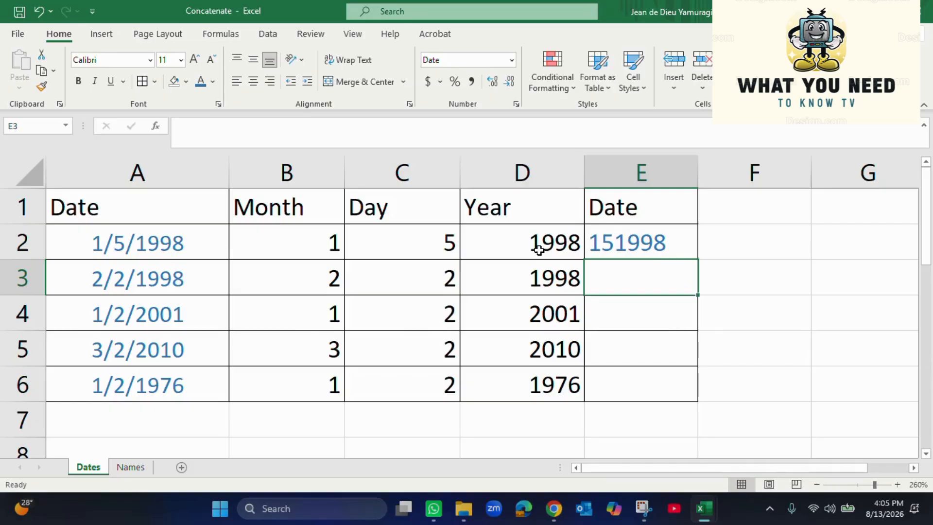
left_click(564, 243)
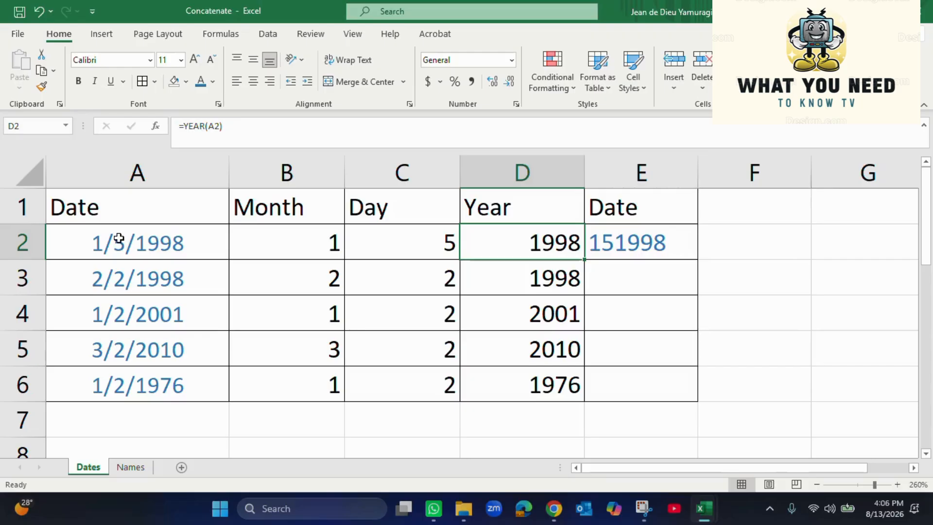
Compare E2's 151998 with the original 1/5/1998, then place the cursor after B2 in the formula
left_click(660, 228)
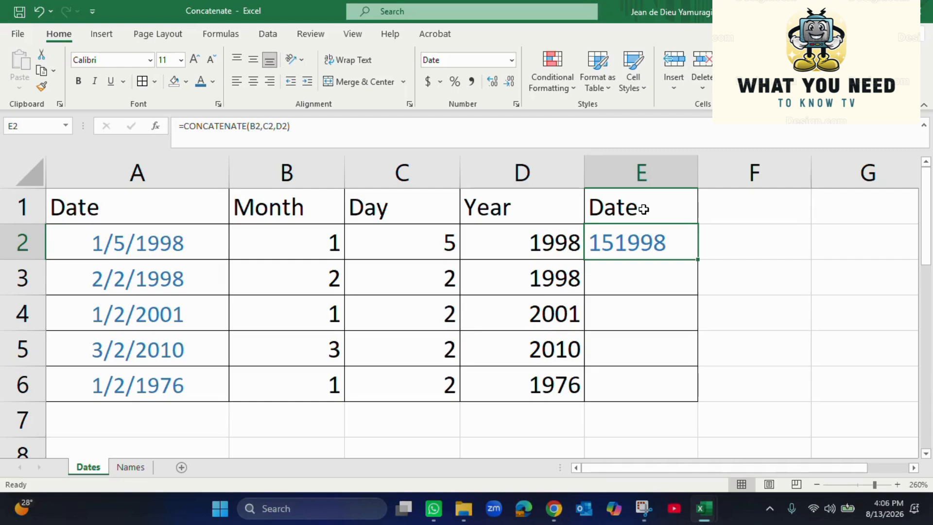
left_click(145, 242)
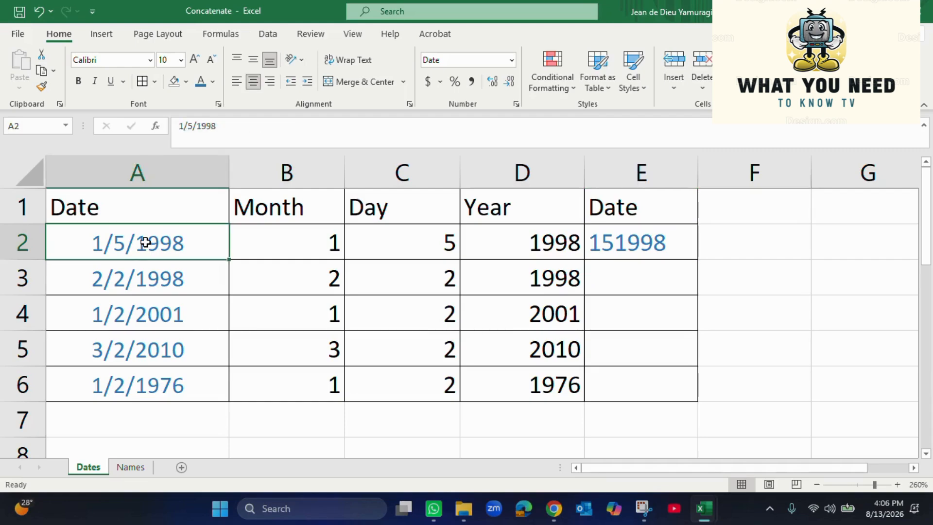
left_click(154, 169)
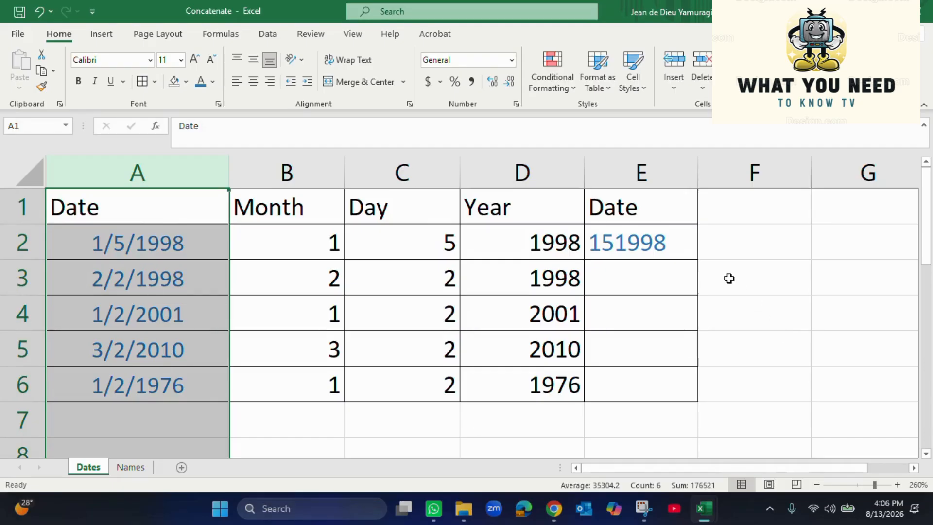
left_click(668, 245)
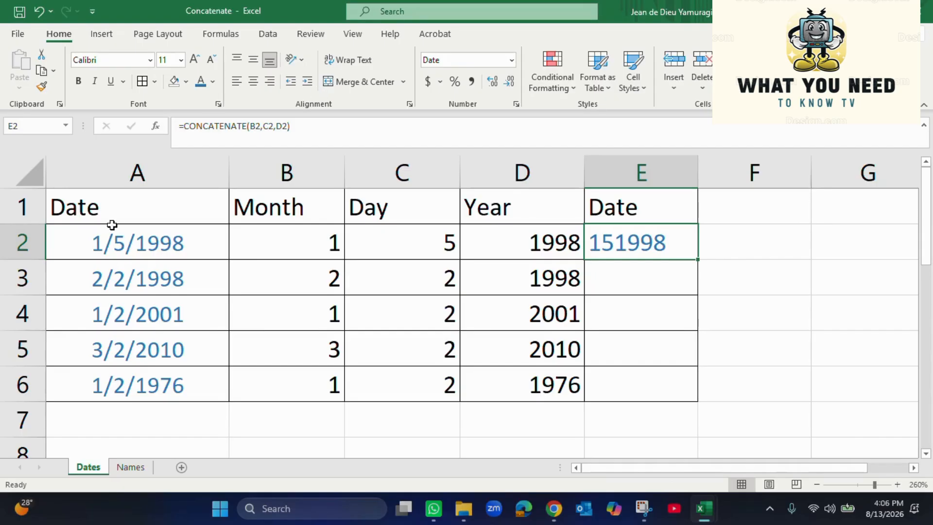
left_click(122, 245)
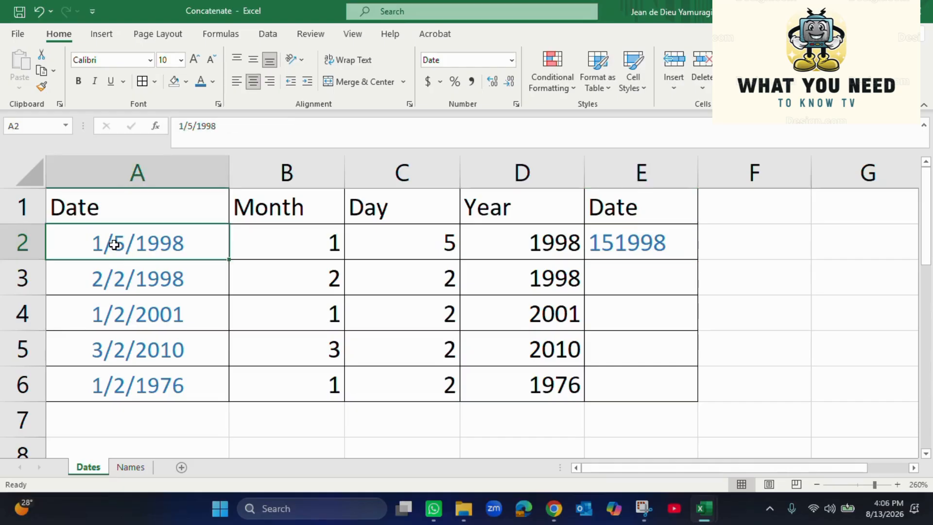
left_click(641, 243)
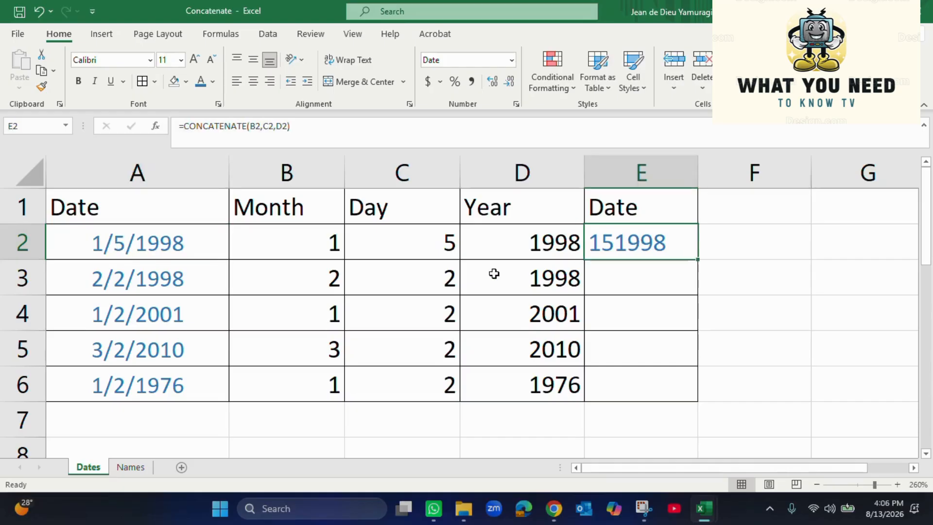
left_click(263, 126)
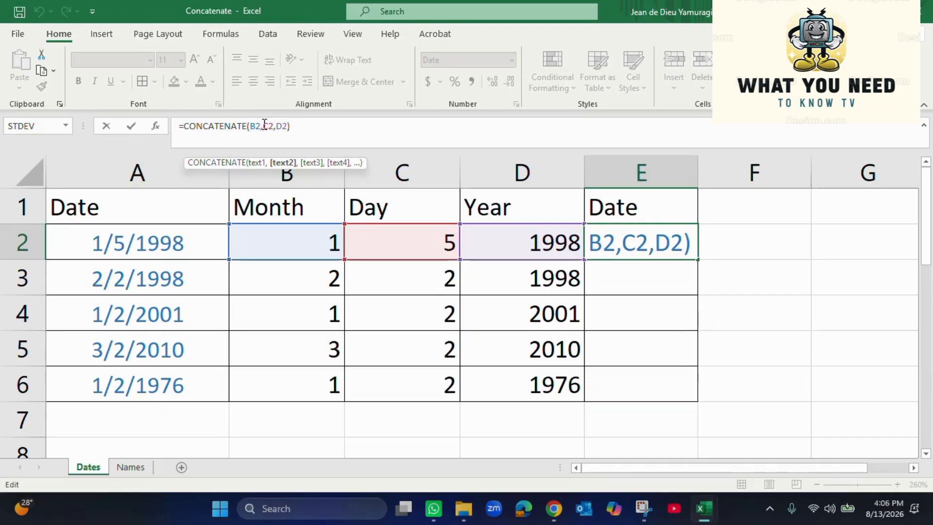
Insert "/" separators so the formula becomes =CONCATENATE(B2,"/",C2,"/",D2), showing 1/5/1998
type("\"\"")
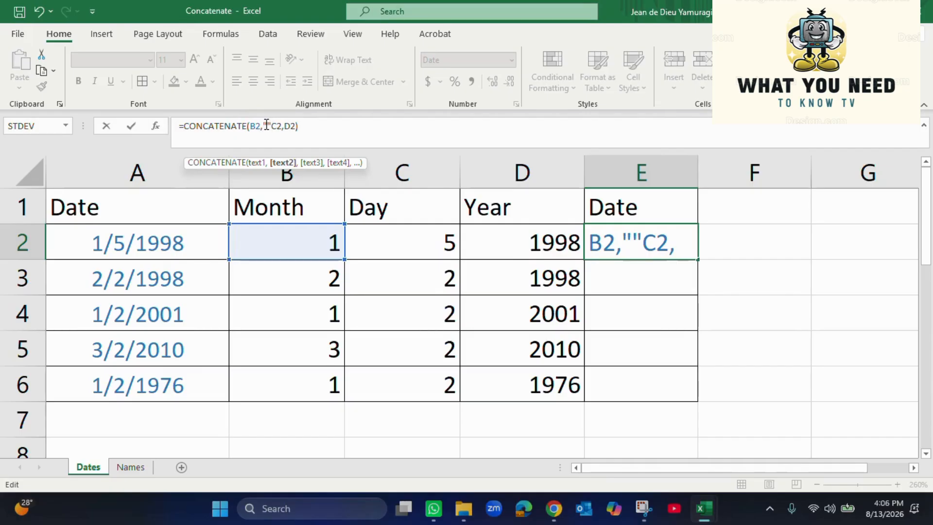
left_click(267, 125)
type("/\"")
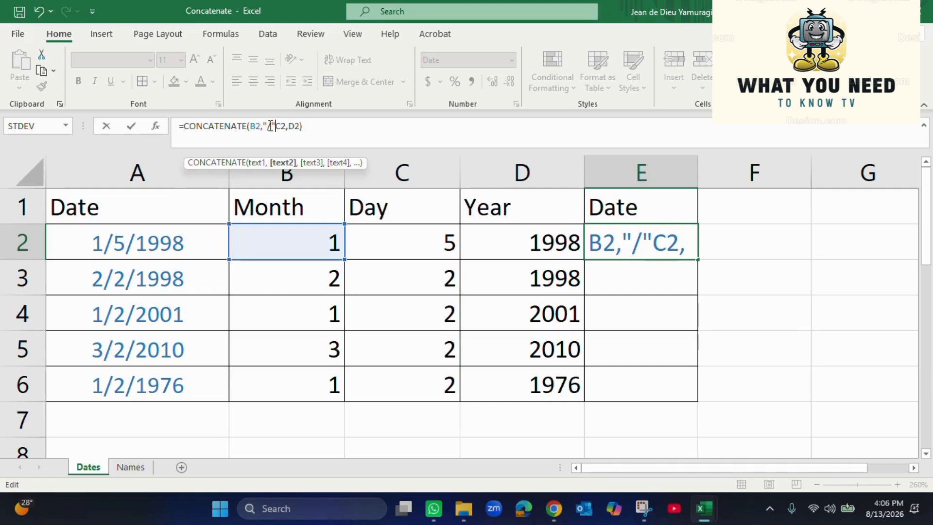
type(",")
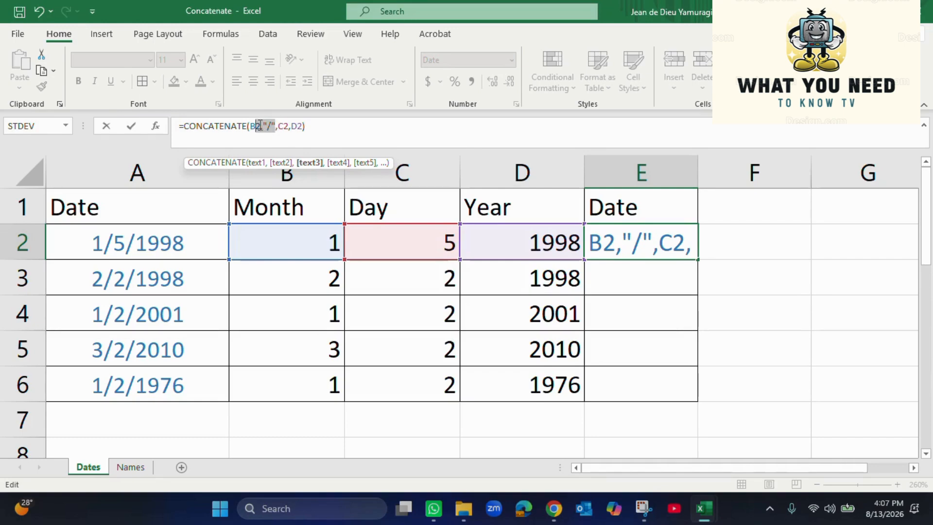
left_click_drag(264, 126, 265, 124)
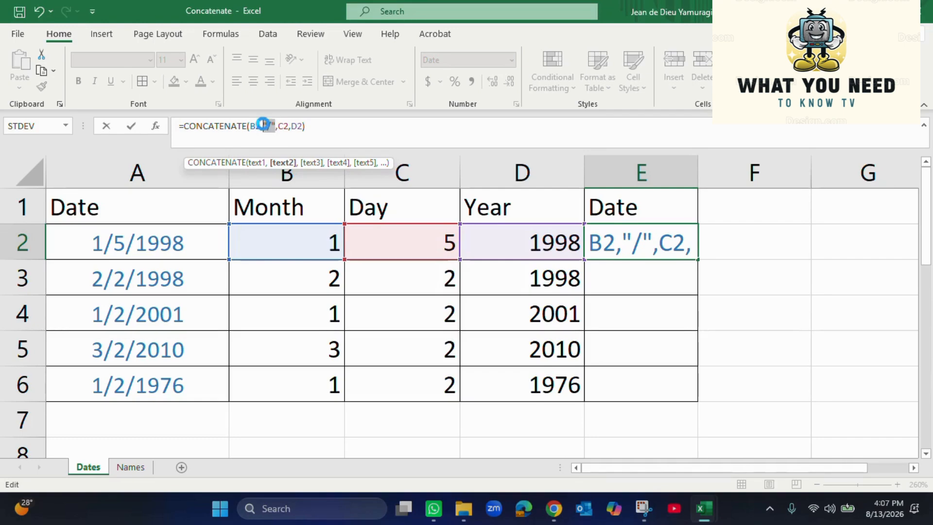
key("ctrl+c")
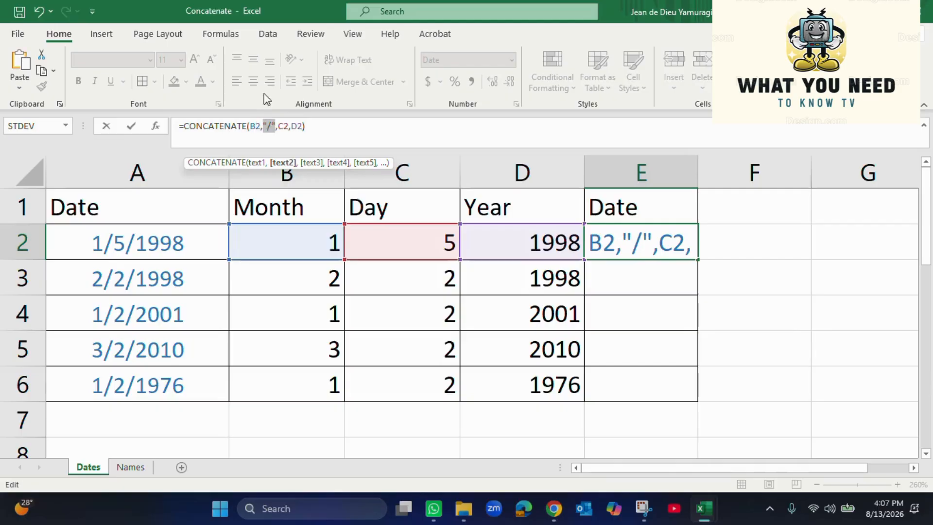
left_click(291, 126)
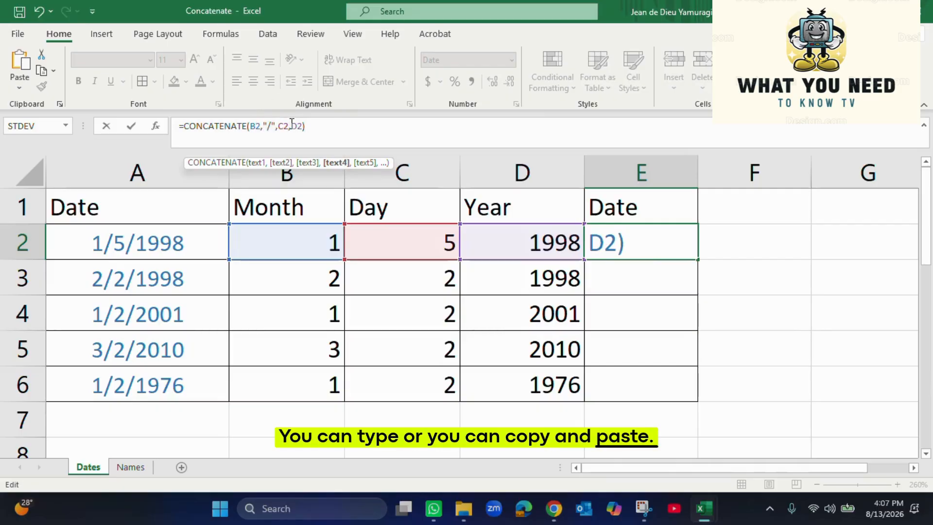
key("ctrl+v")
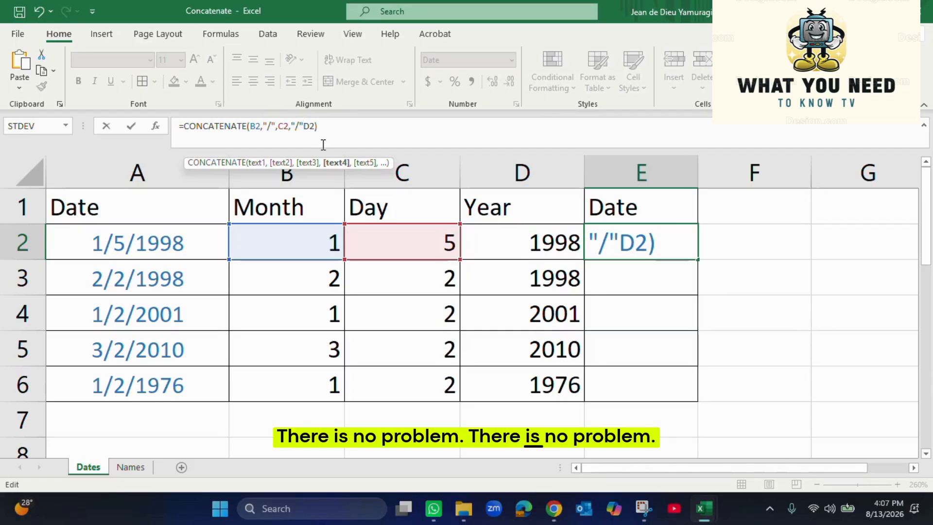
type(",")
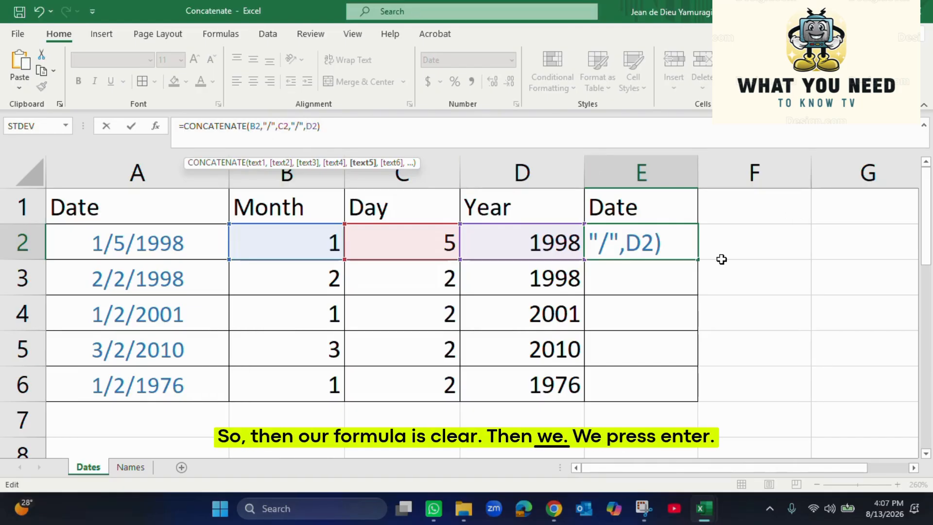
key("Return")
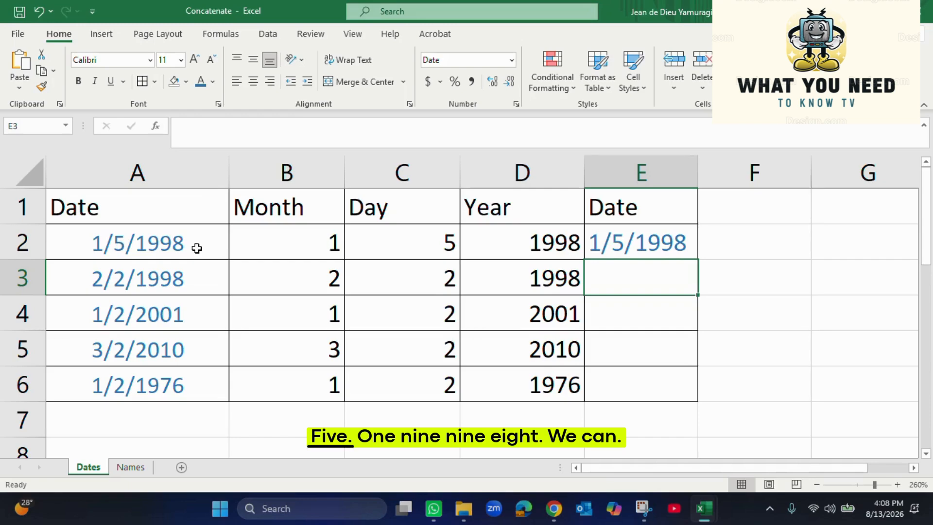
Fill E2's combined-date formula down to E6, undoing the first drag attempt
left_click(662, 244)
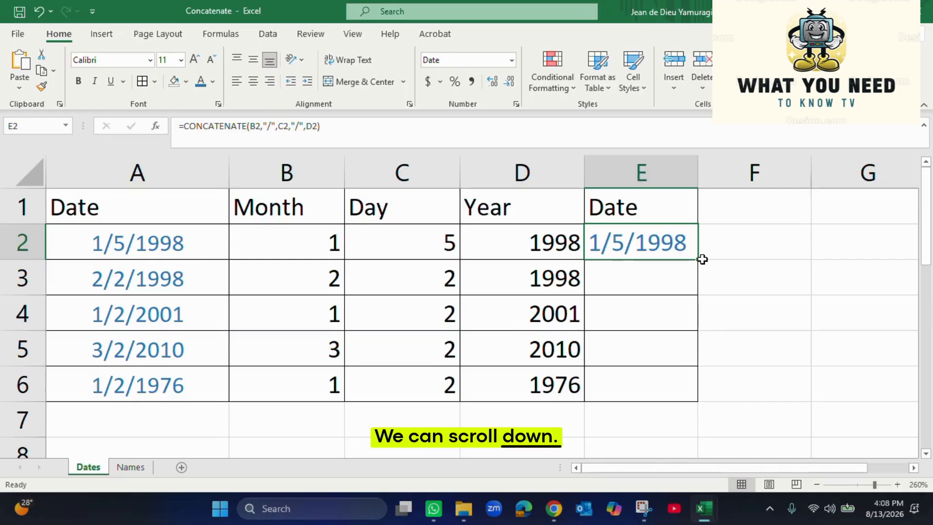
left_click_drag(646, 272, 640, 381)
left_click(635, 247)
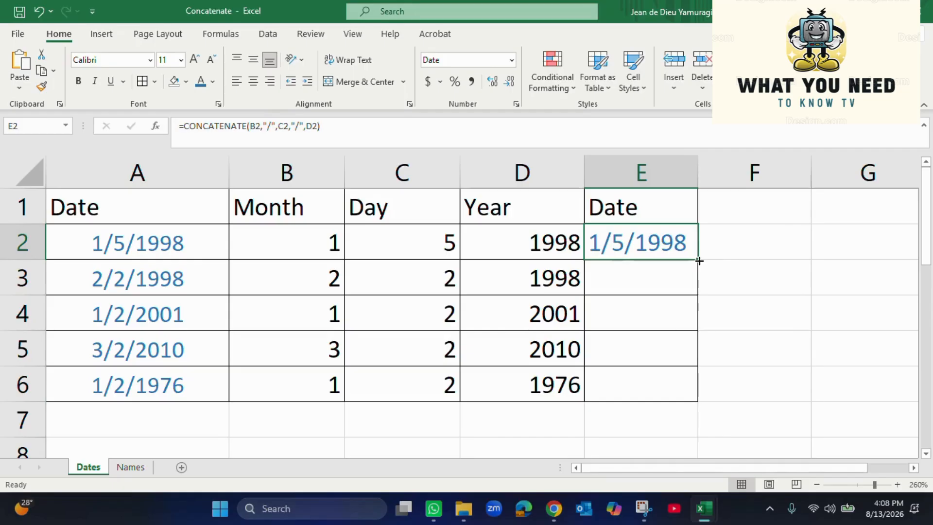
left_click_drag(699, 261, 701, 387)
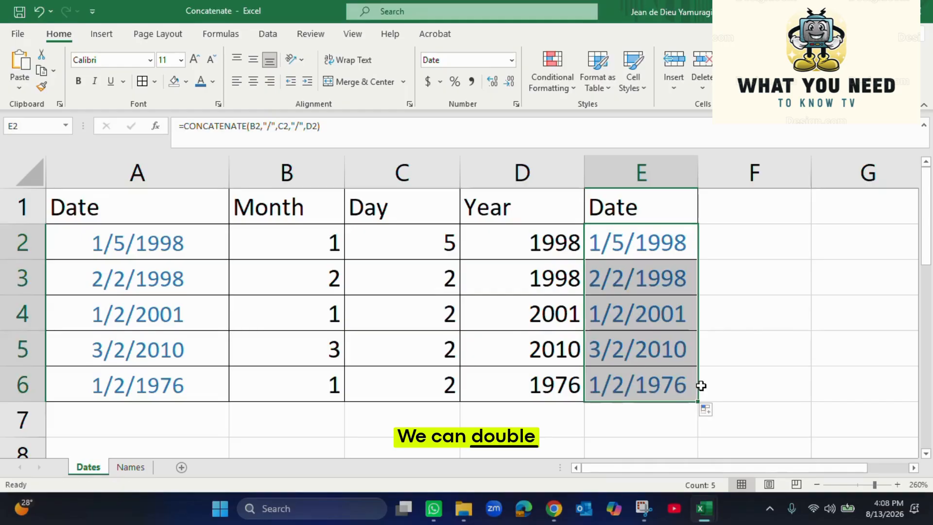
key("ctrl+z")
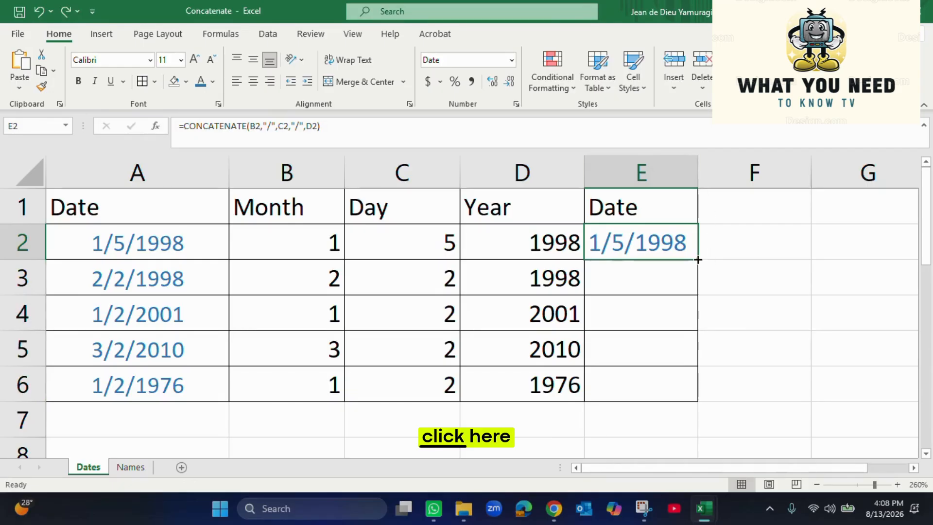
left_click_drag(697, 260, 698, 260)
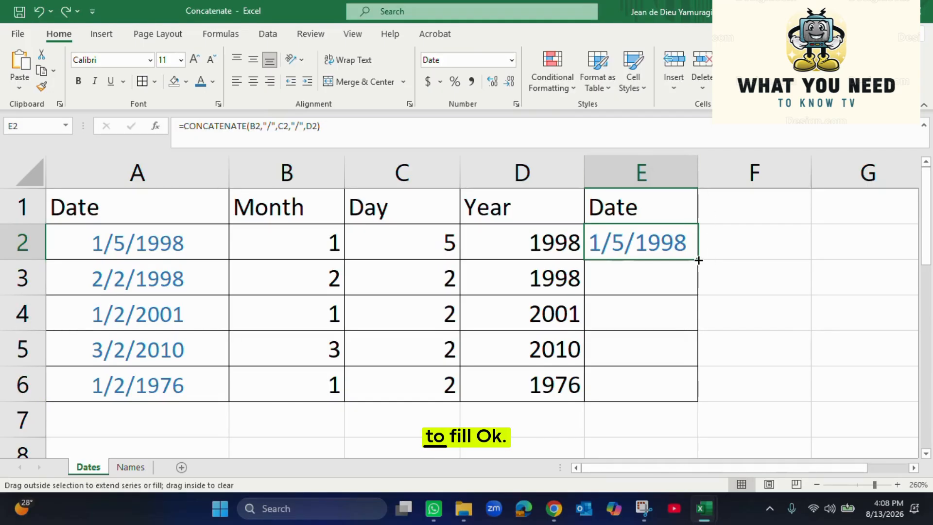
double_click(697, 259)
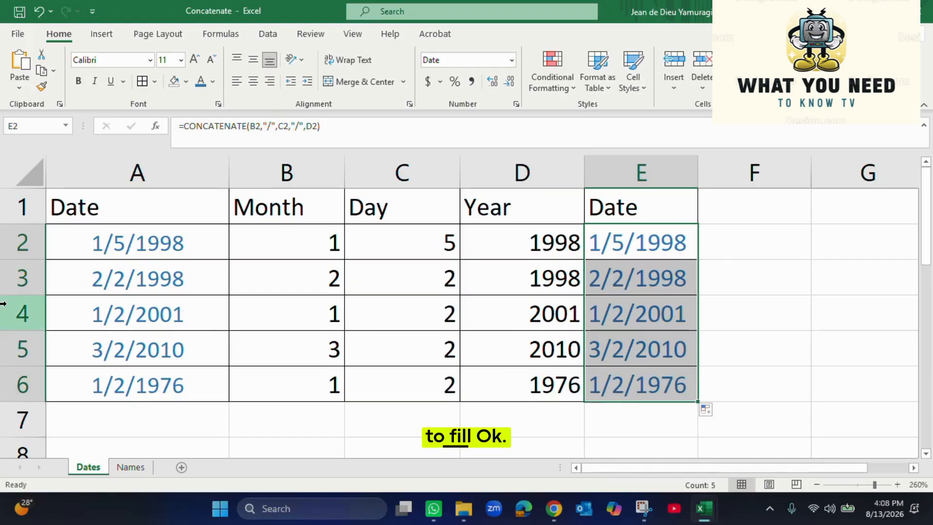
Check rows 3 to 6, comparing the rebuilt dates in column E with column A
left_click(96, 273)
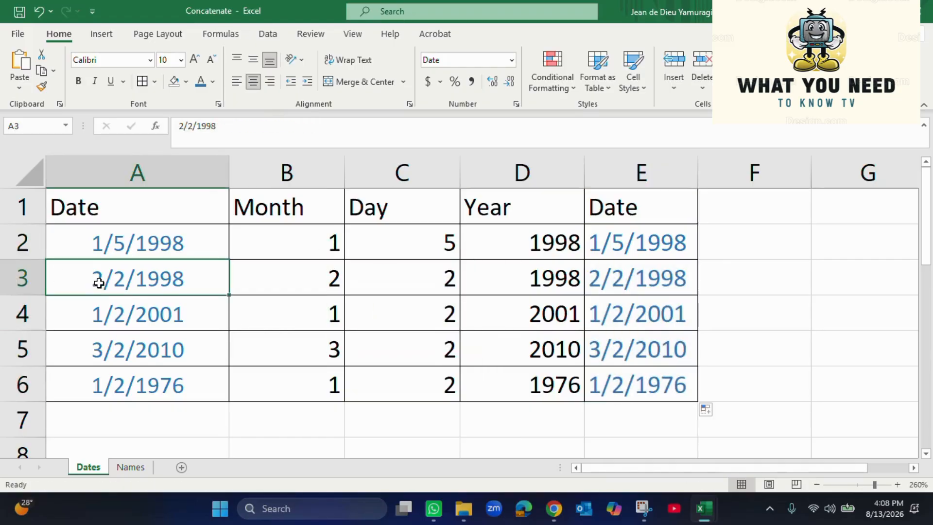
left_click(607, 281)
left_click(622, 313)
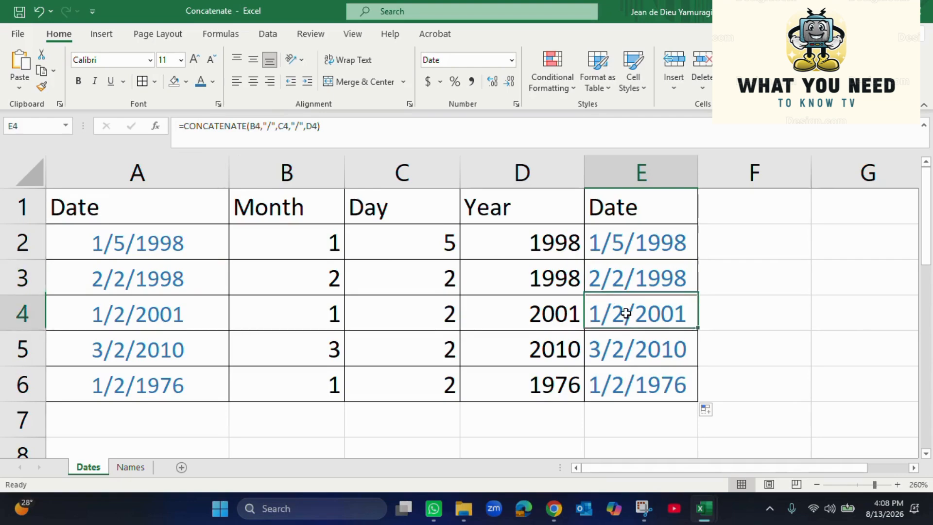
left_click(167, 327)
left_click(194, 356)
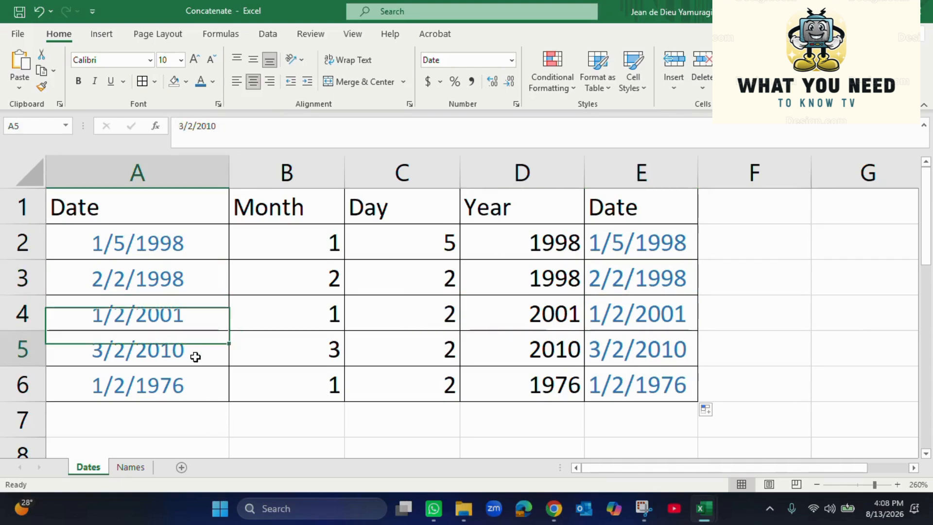
left_click(678, 340)
left_click(656, 383)
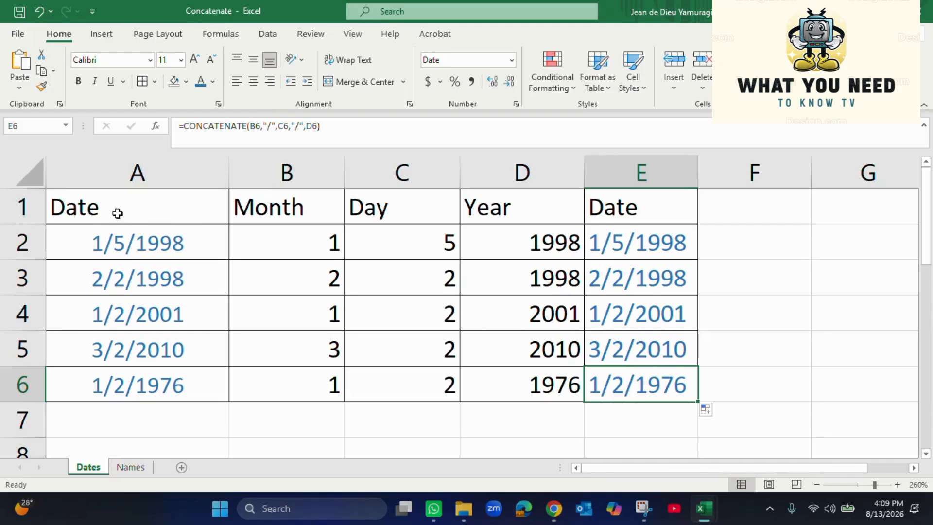
Make header row A1:E1 bold with dark blue-grey font colour
left_click_drag(125, 207, 606, 217)
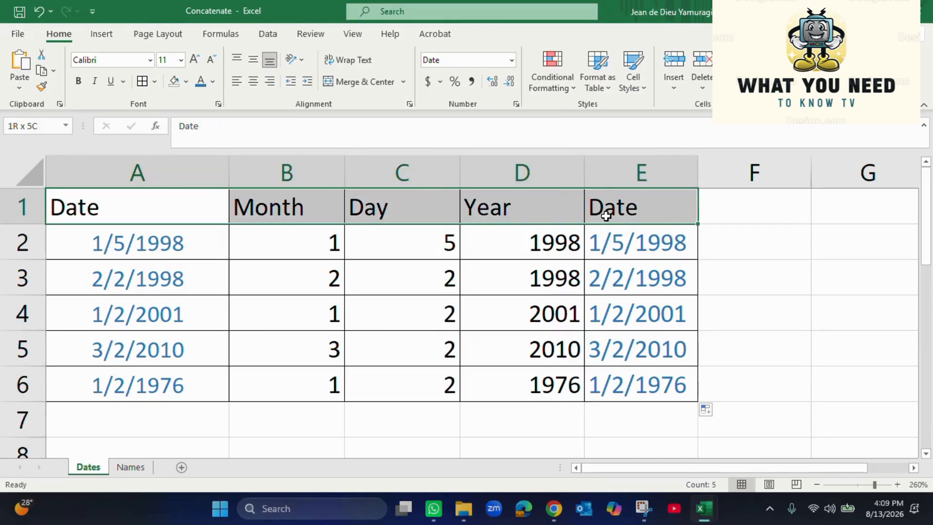
left_click(79, 83)
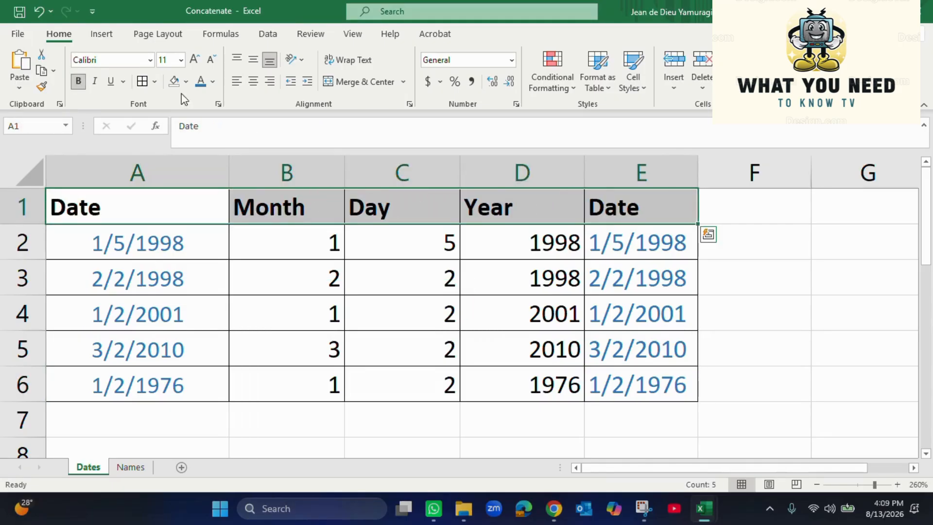
left_click(212, 81)
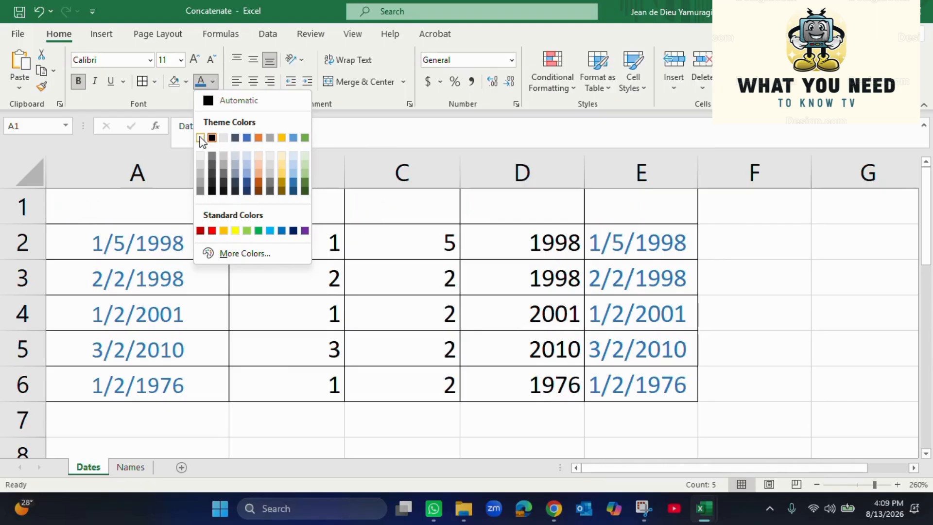
left_click(236, 138)
left_click(793, 284)
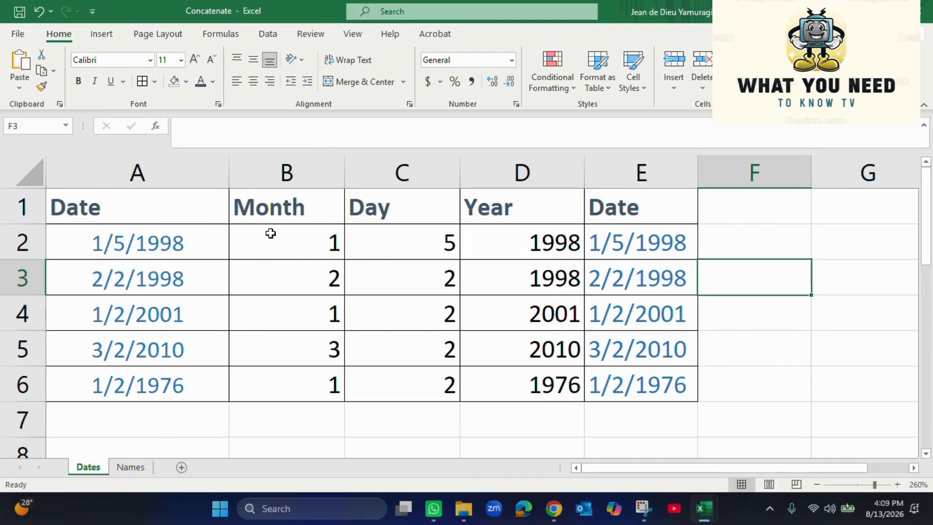
Select the Month, Day and Year values in B2:B6, C2:C6 and D2:D6
left_click_drag(319, 245, 316, 383)
left_click_drag(444, 251, 438, 384)
left_click(544, 231)
left_click_drag(544, 231, 541, 382)
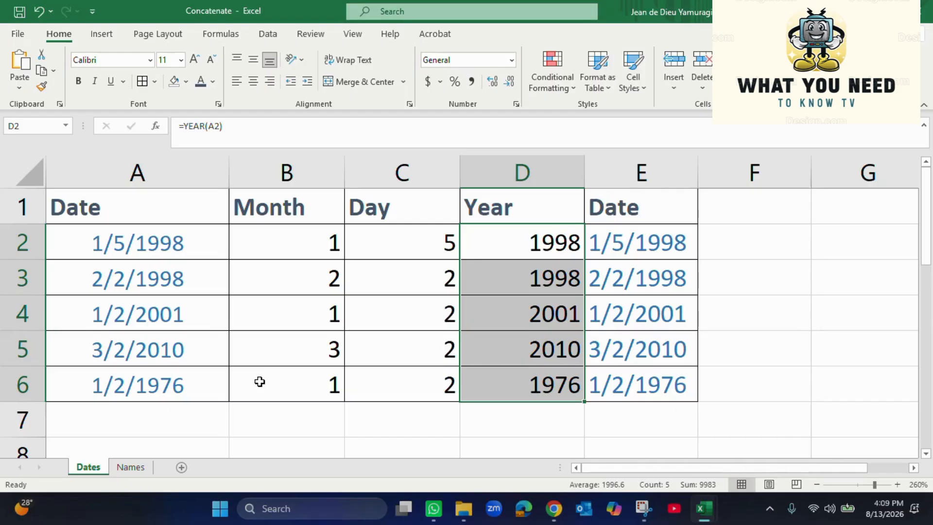
left_click(130, 467)
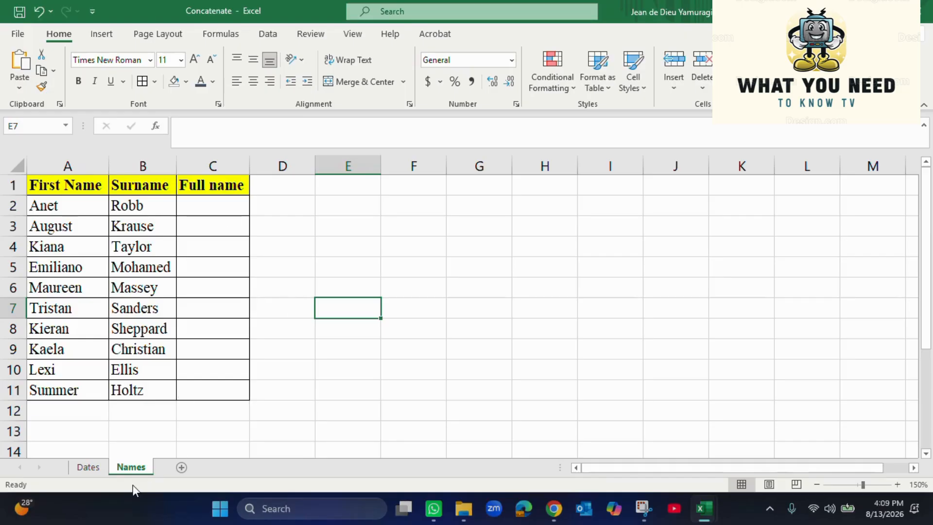
left_click(223, 190)
left_click(225, 214)
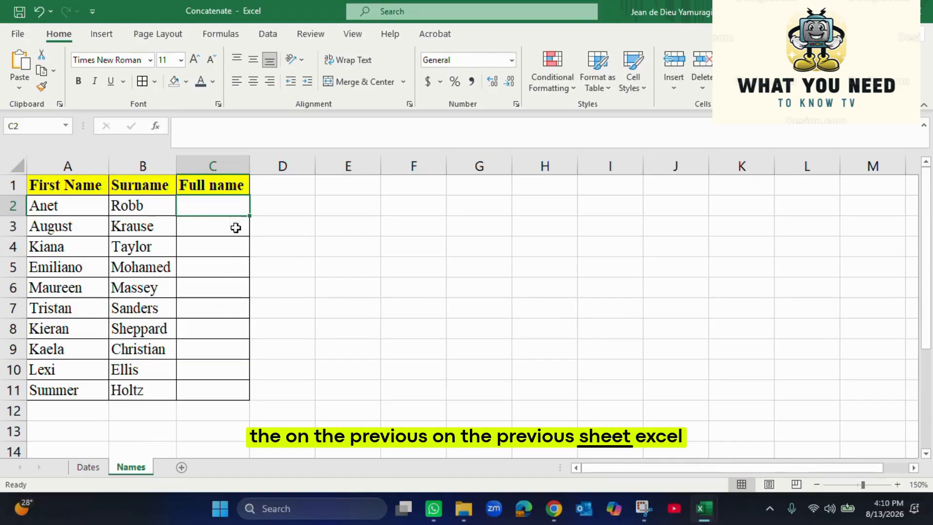
left_click(329, 249)
Enter =CONCATENATE(A2,B2) in C2 to join the first name and surname
left_click(222, 207)
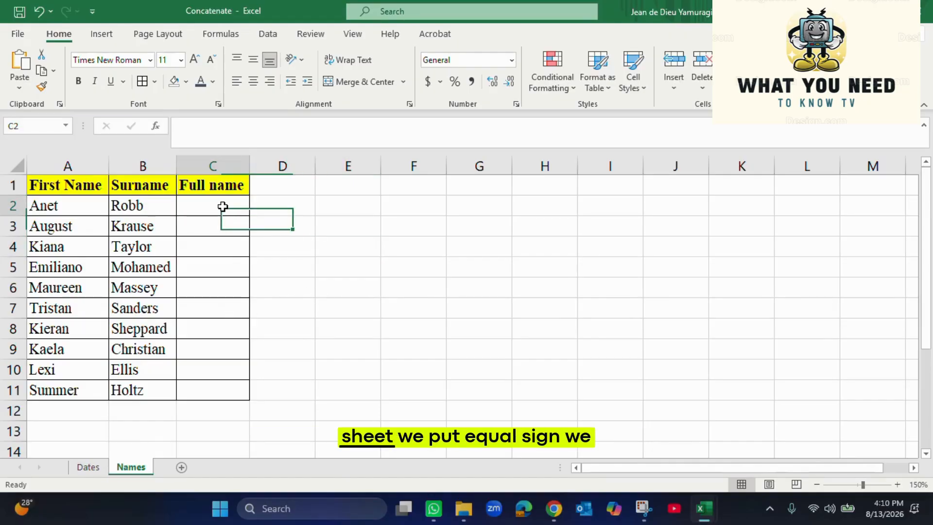
double_click(223, 207)
type("=")
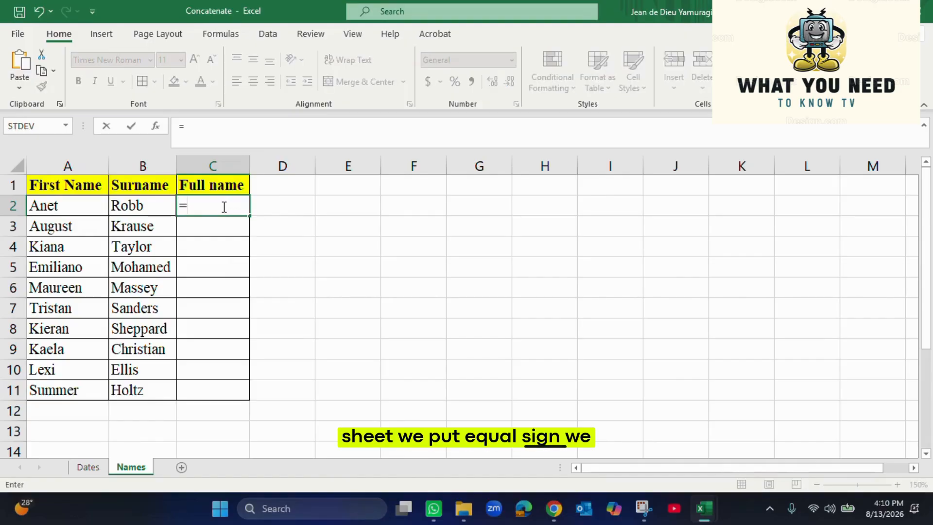
type("CO")
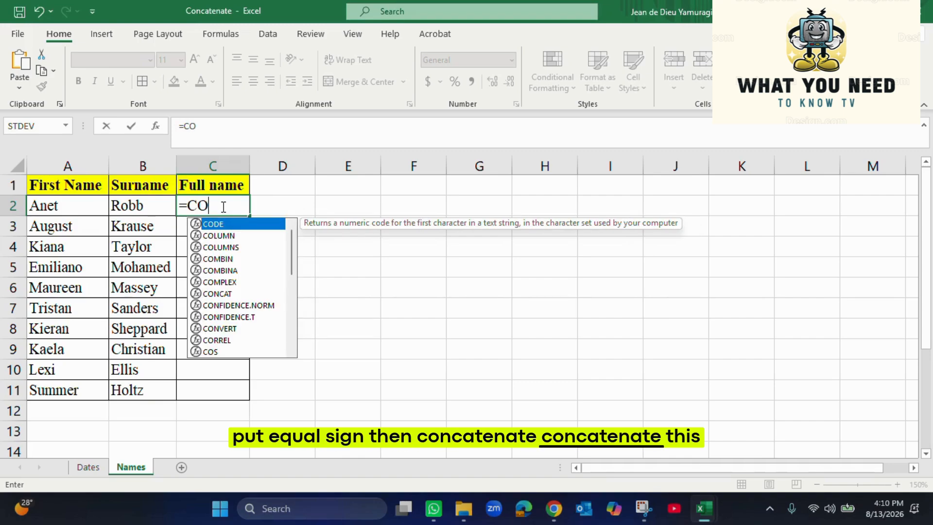
type("NC")
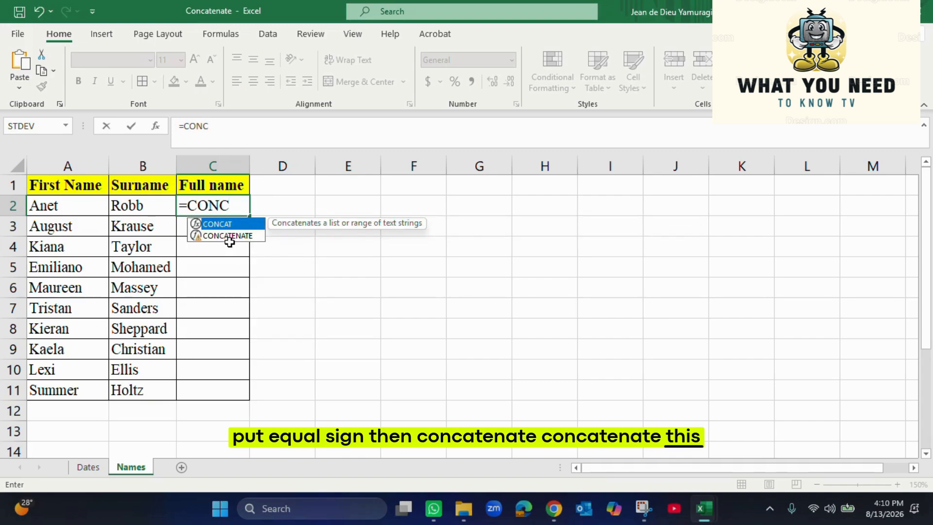
double_click(232, 236)
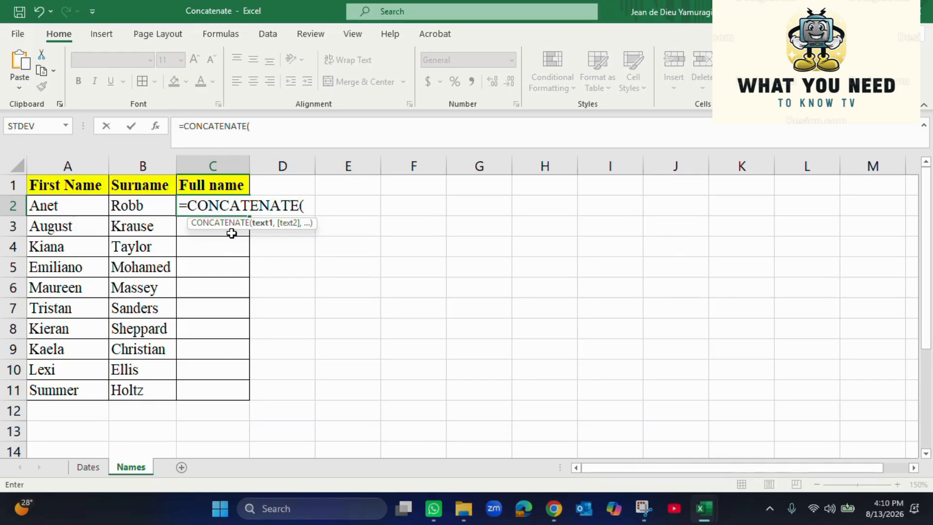
left_click(53, 205)
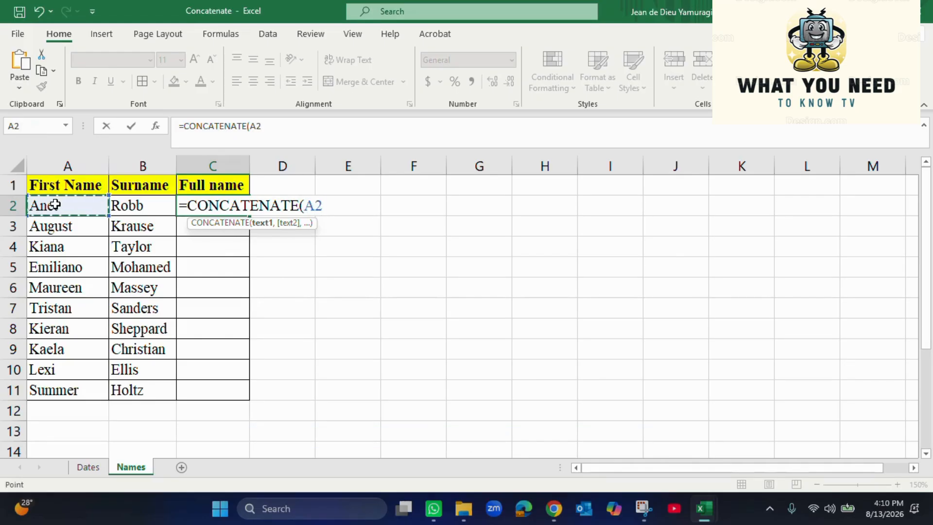
type(",")
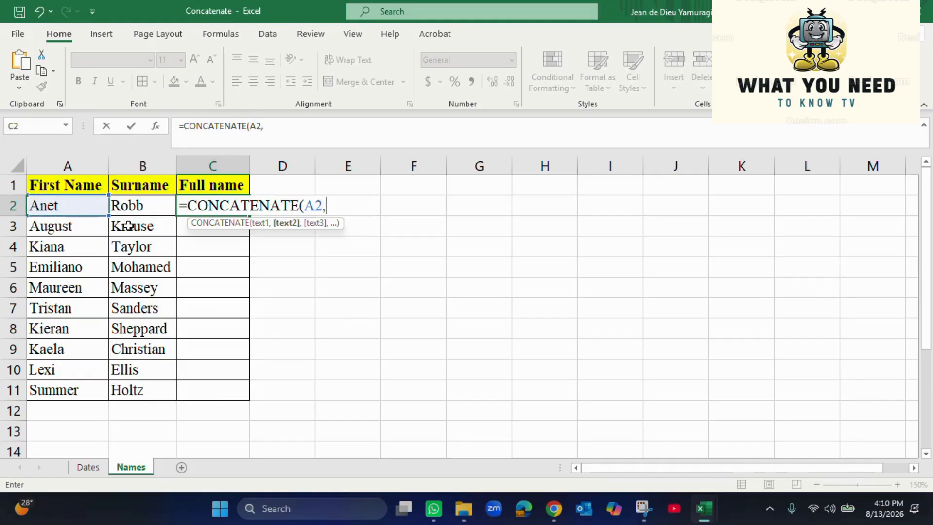
left_click(147, 211)
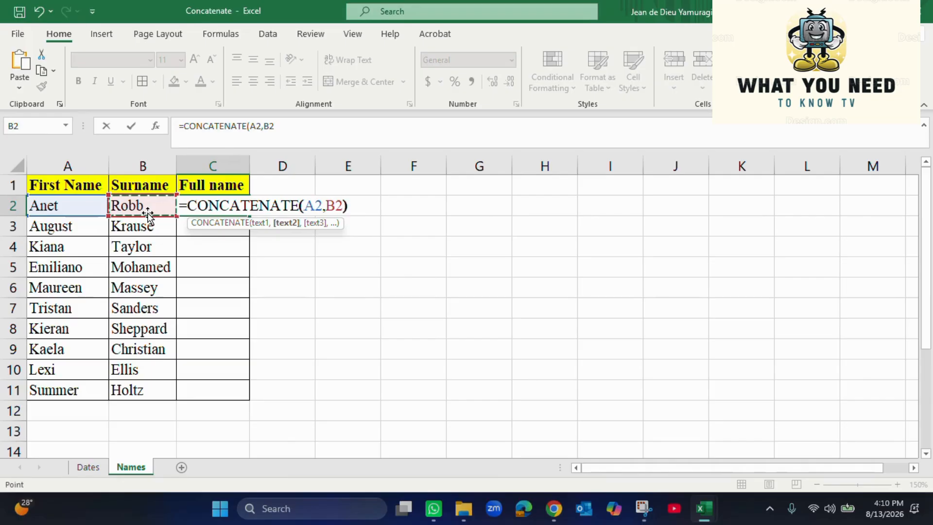
type(")")
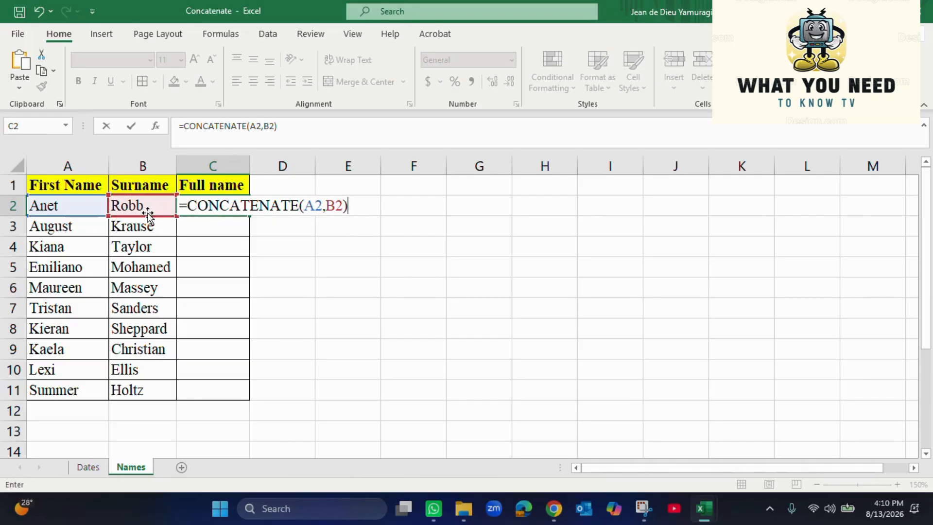
key("Return")
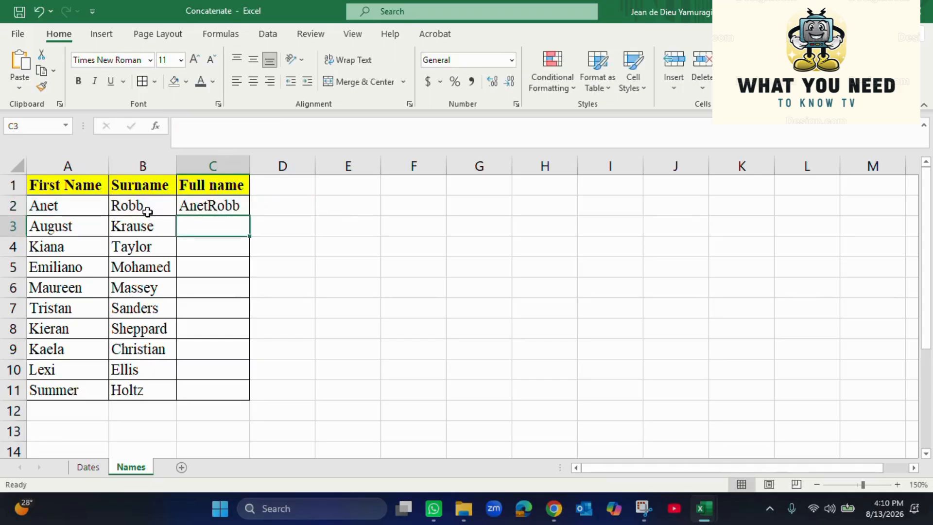
Copy the full-name formula down to C11 and autofit column C
left_click(230, 208)
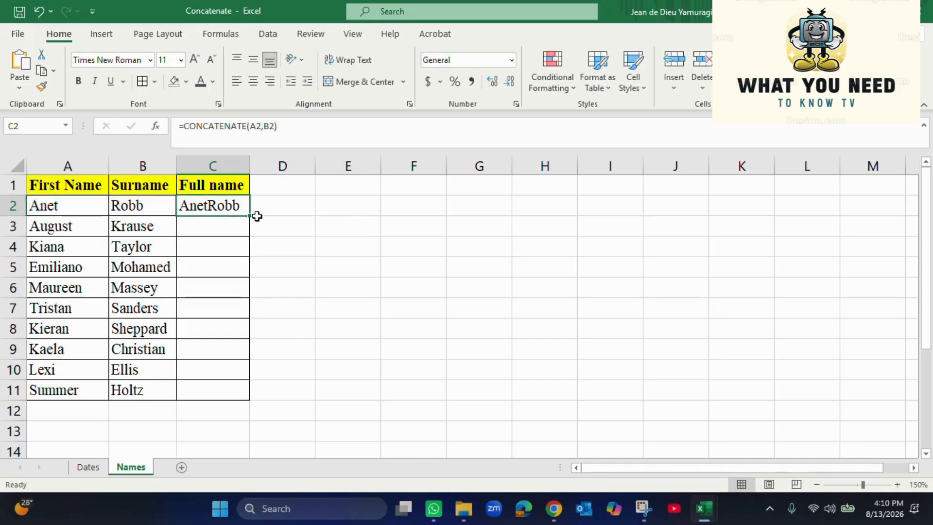
left_click_drag(253, 217, 247, 389)
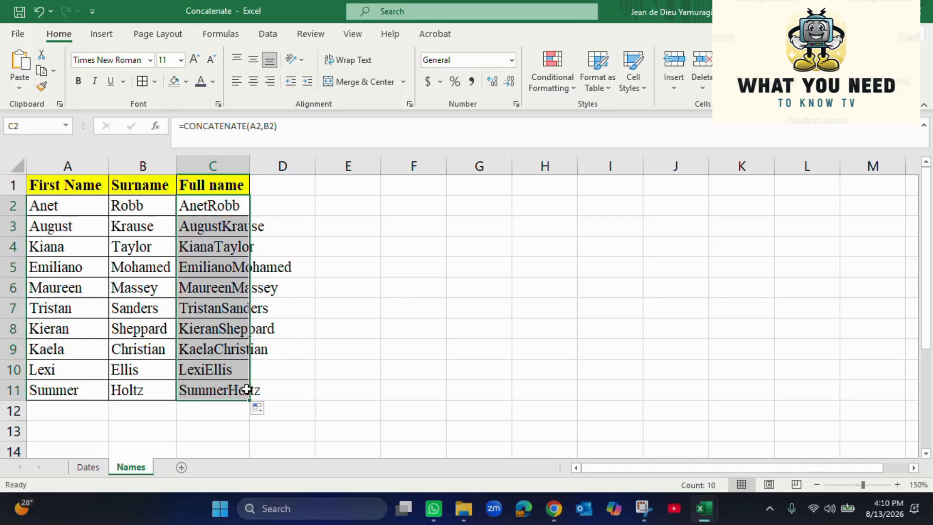
double_click(248, 164)
left_click(440, 287)
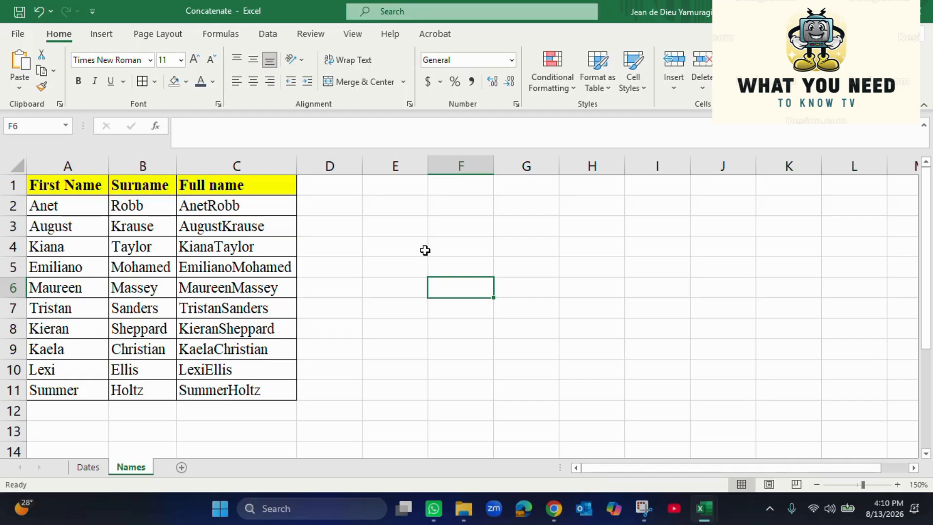
Undo the fill-down and column widening, then insert a " " separator into C2's CONCATENATE formula
key("ctrl+z")
key("ctrl+z")
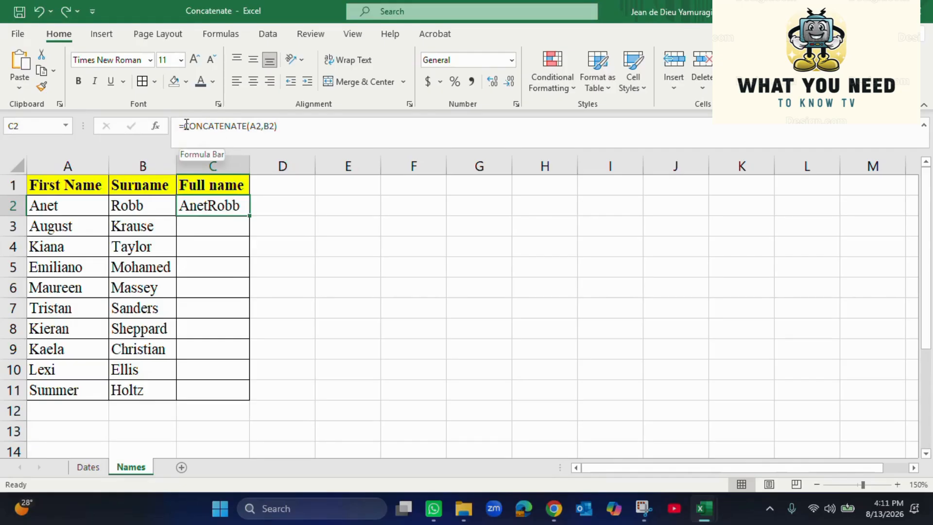
left_click(266, 127)
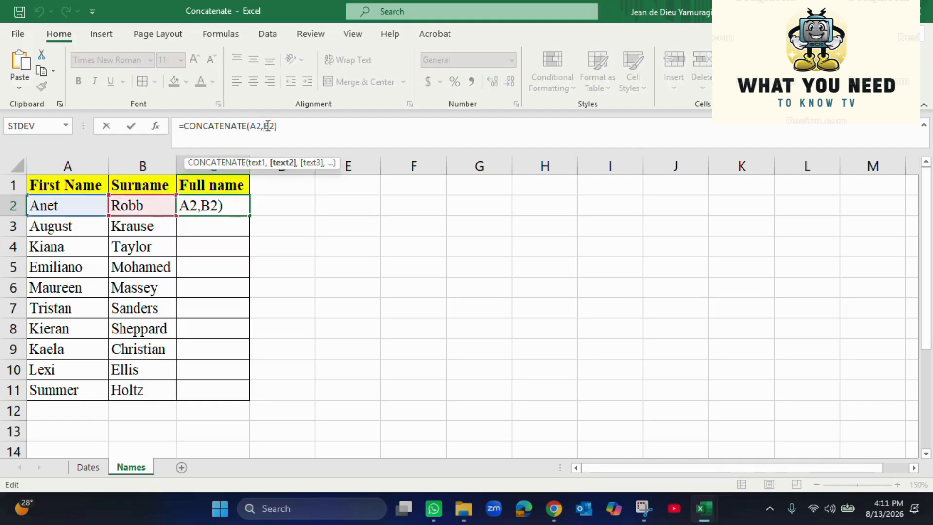
type("\"/\"")
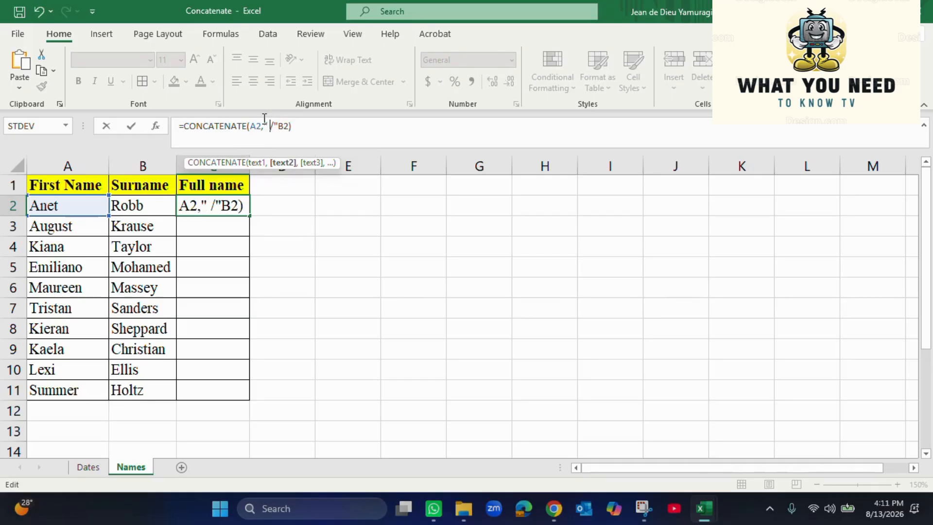
key("Delete")
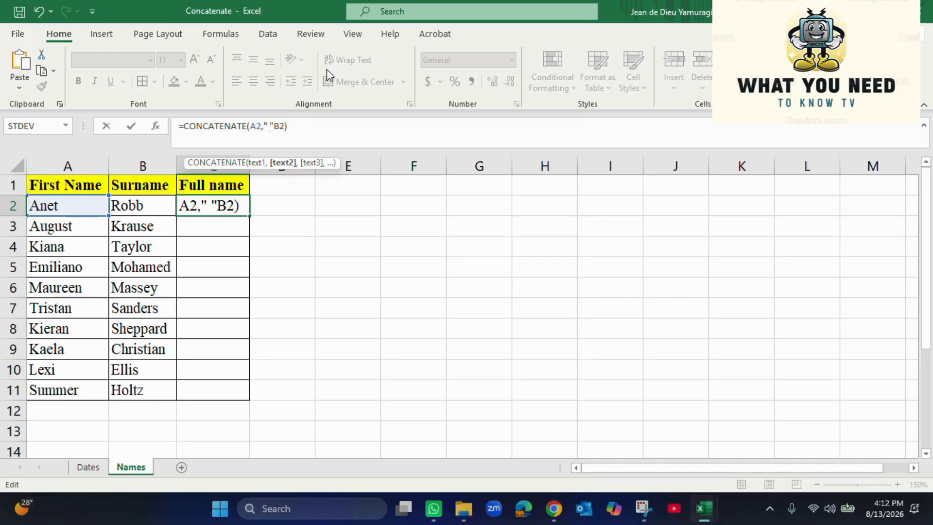
Fix C2's formula to =CONCATENATE(A2," ",B2) by adding the missing comma
key("Return")
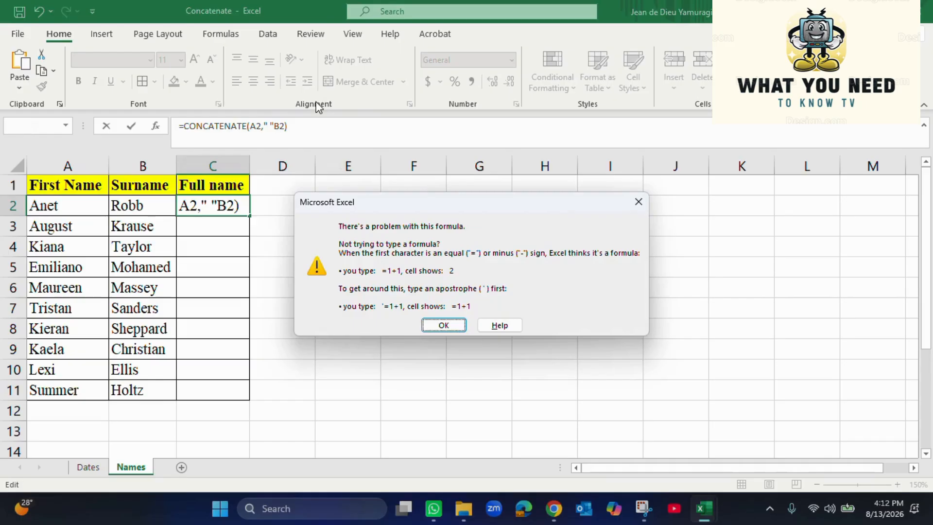
left_click(454, 323)
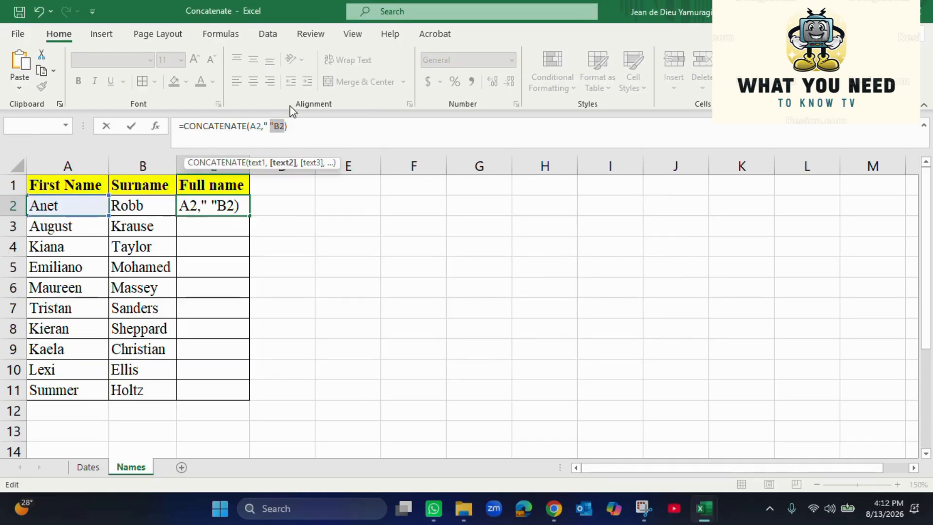
left_click(274, 126)
type(",")
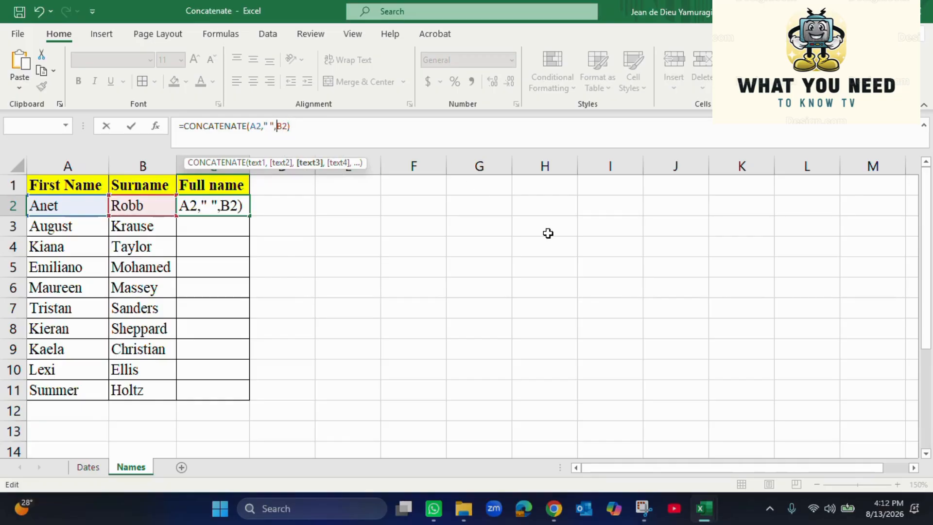
key("Return")
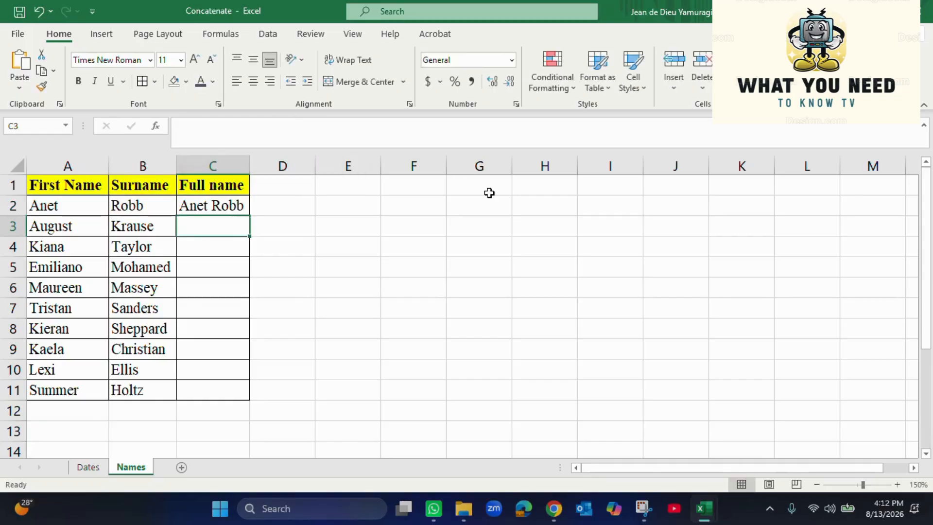
Fill the formula down to C11 and fit column C to the full names
left_click(227, 212)
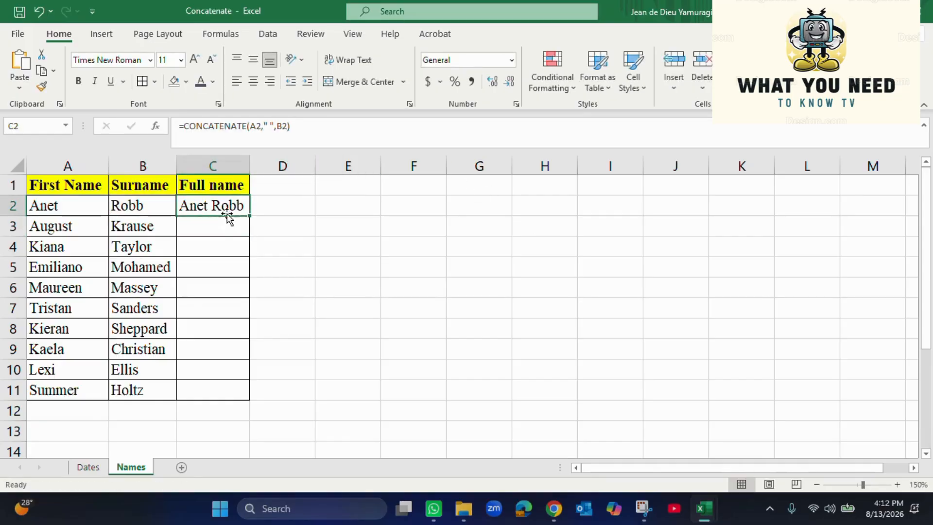
double_click(251, 218)
left_click(413, 246)
left_click_drag(247, 156, 243, 160)
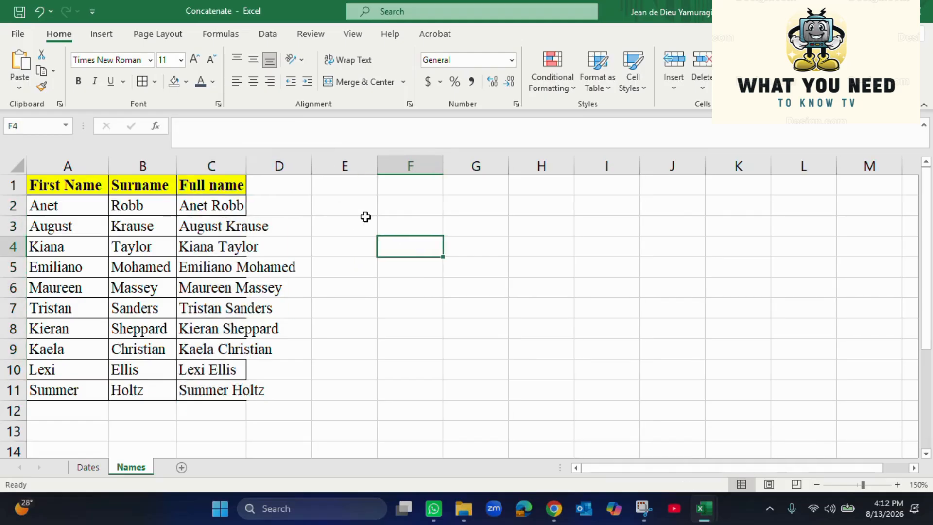
double_click(244, 157)
left_click(350, 228)
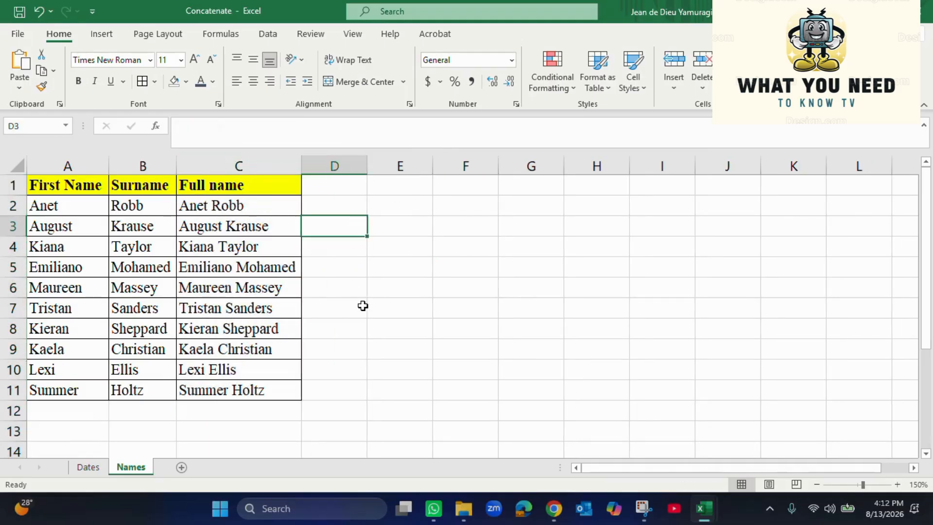
left_click_drag(217, 387, 194, 204)
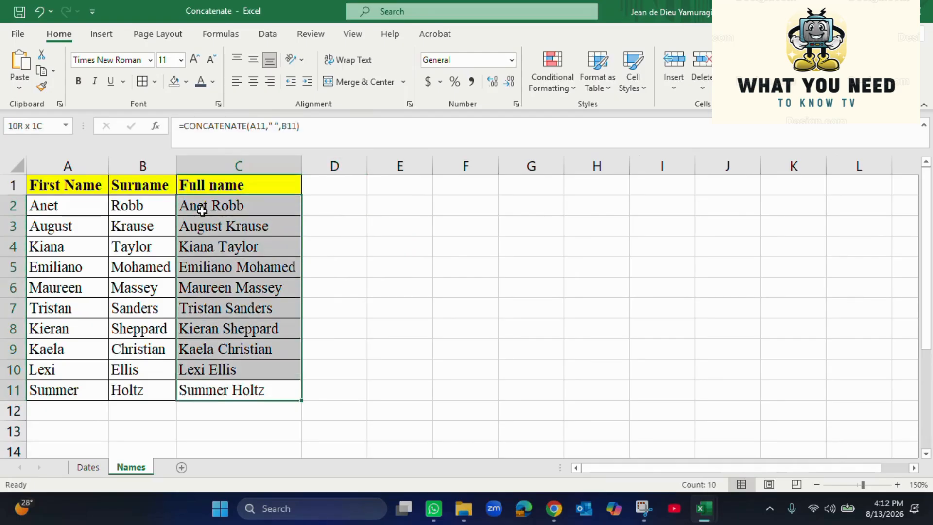
left_click(465, 308)
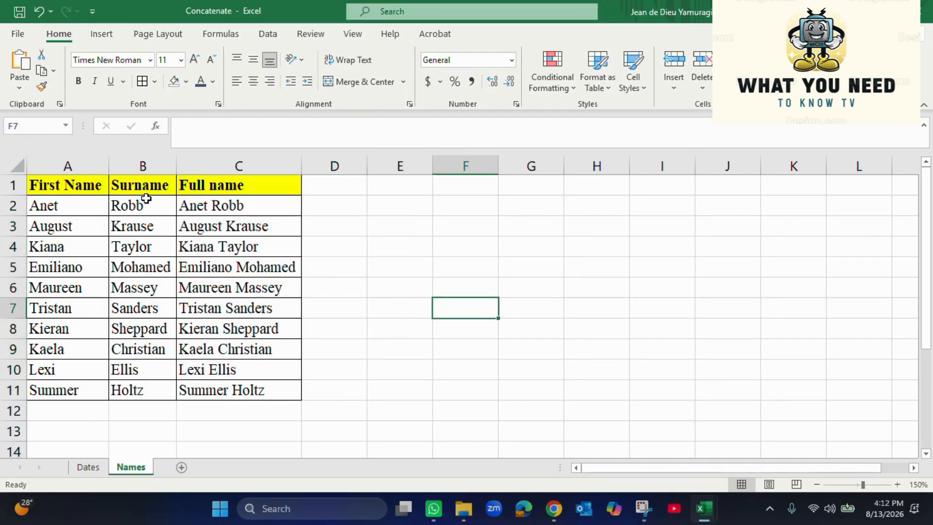